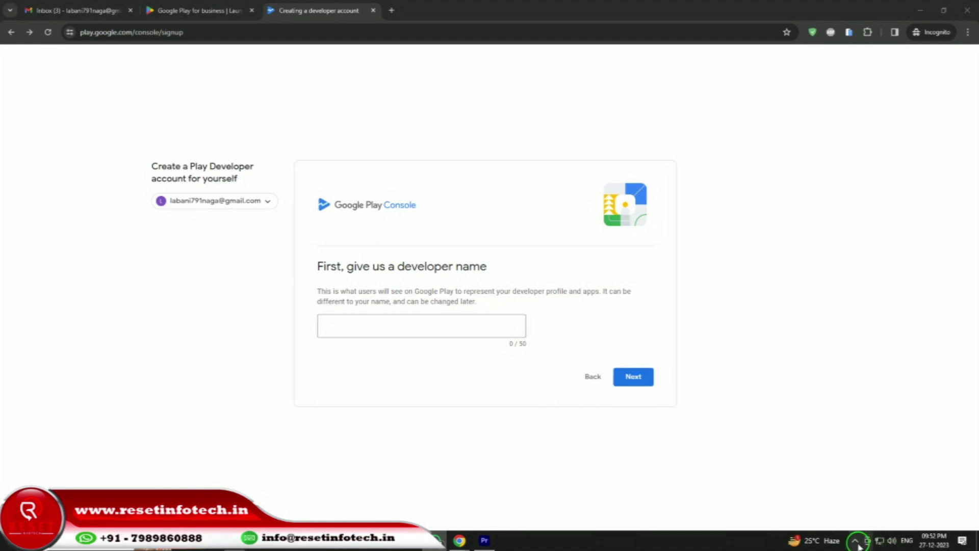
Enter the developer name by pasting and typing the rest, then continue to payments profile linking.
left_click(856, 542)
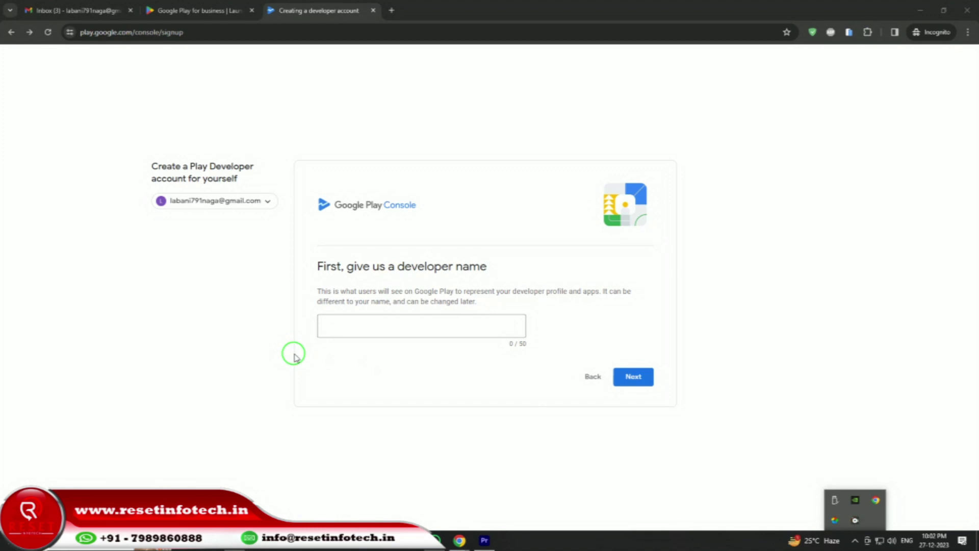
left_click(449, 319)
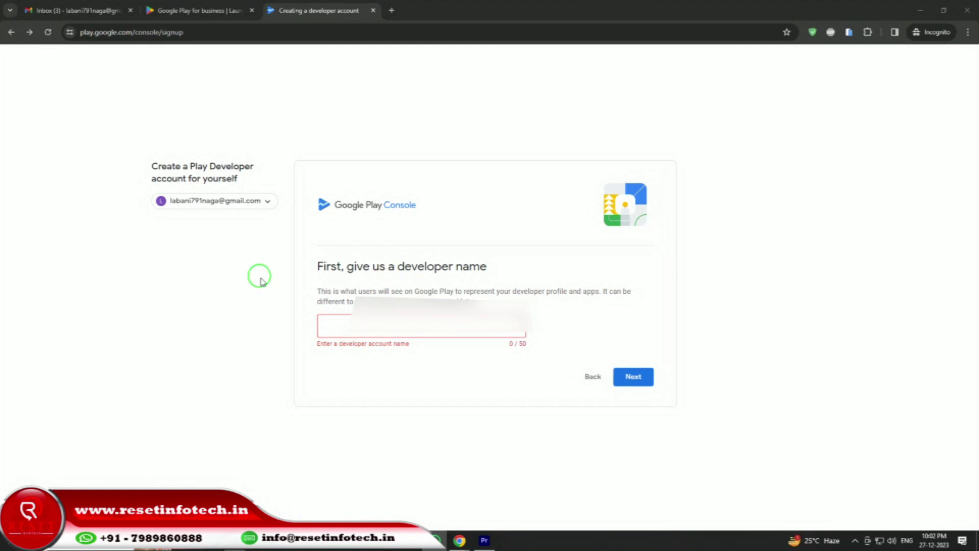
right_click(363, 333)
left_click(393, 182)
type("tec")
left_click(635, 375)
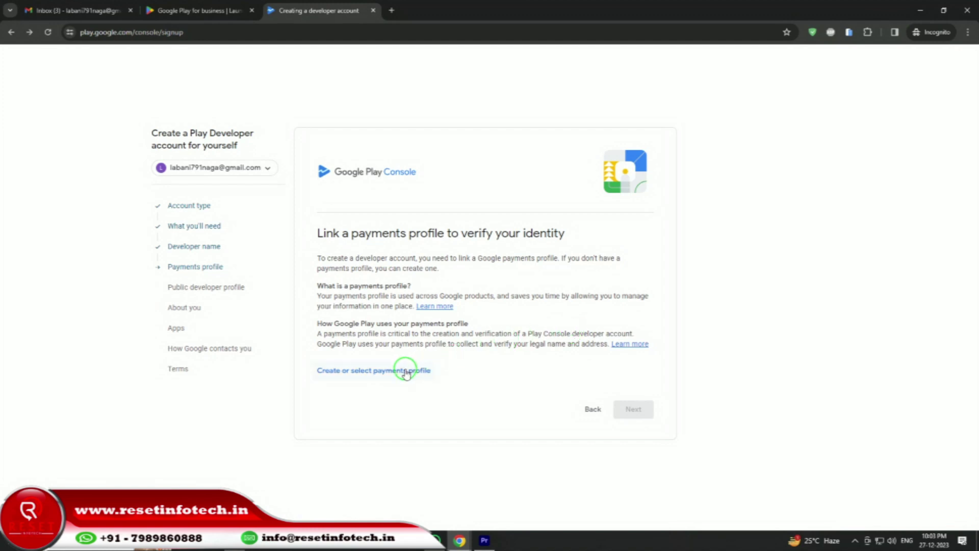
Create a new payments profile with India selected as the country/region.
left_click(406, 371)
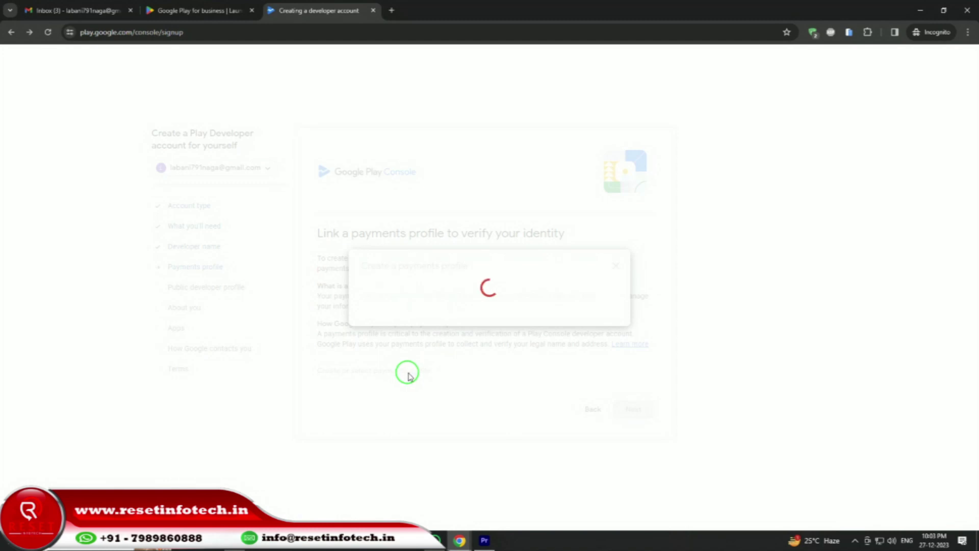
left_click(590, 348)
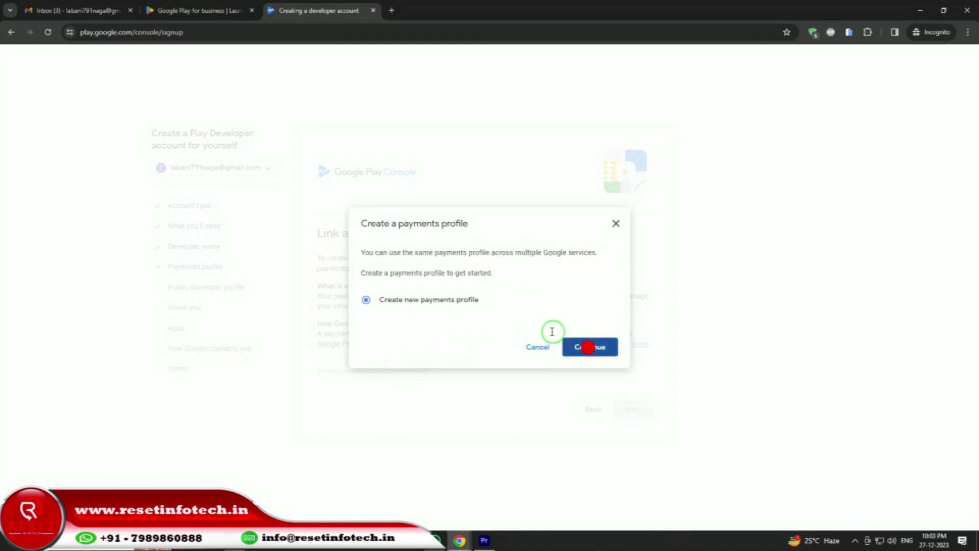
left_click(479, 128)
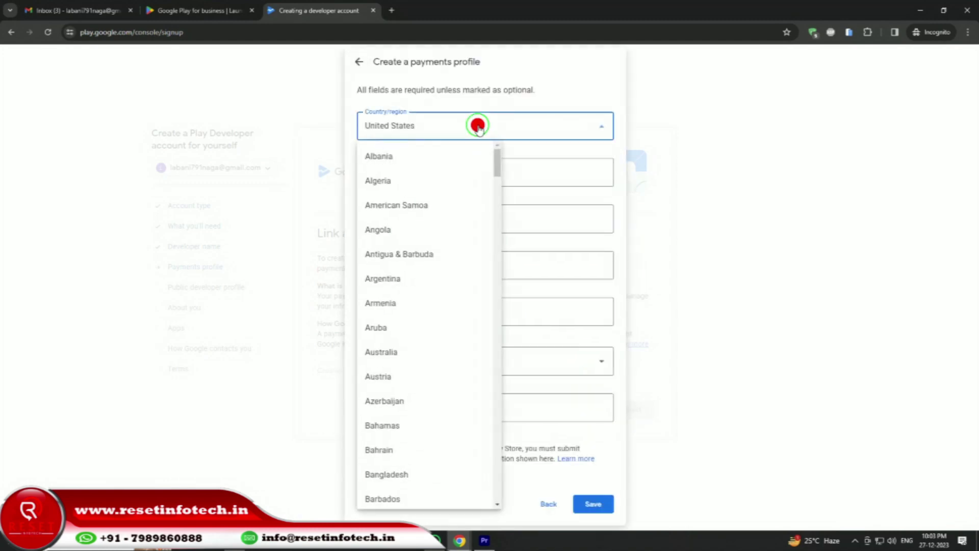
type("India")
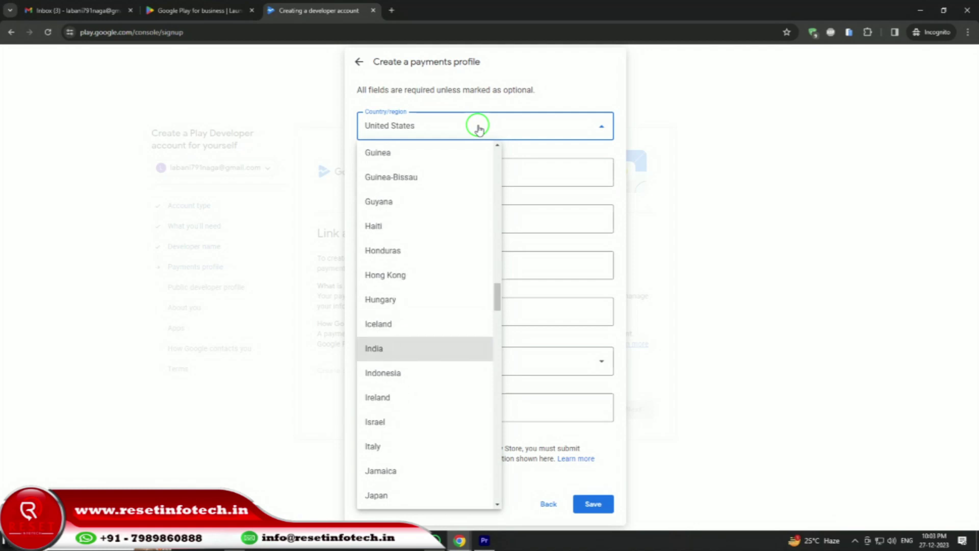
left_click(402, 356)
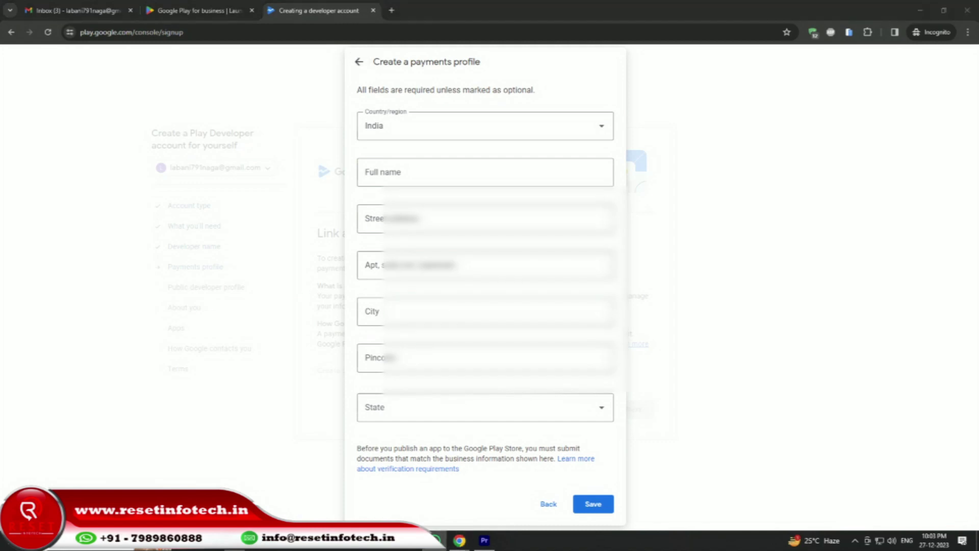
left_click(393, 169)
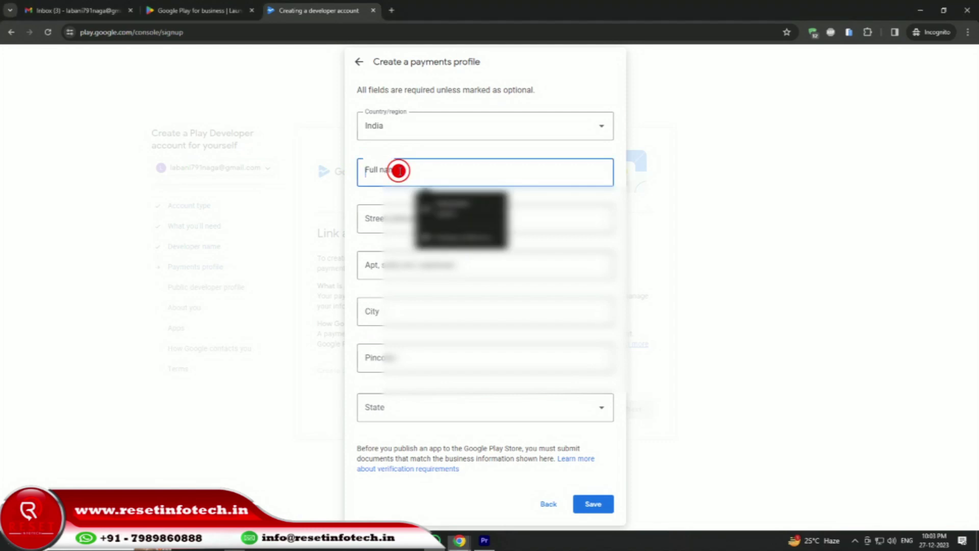
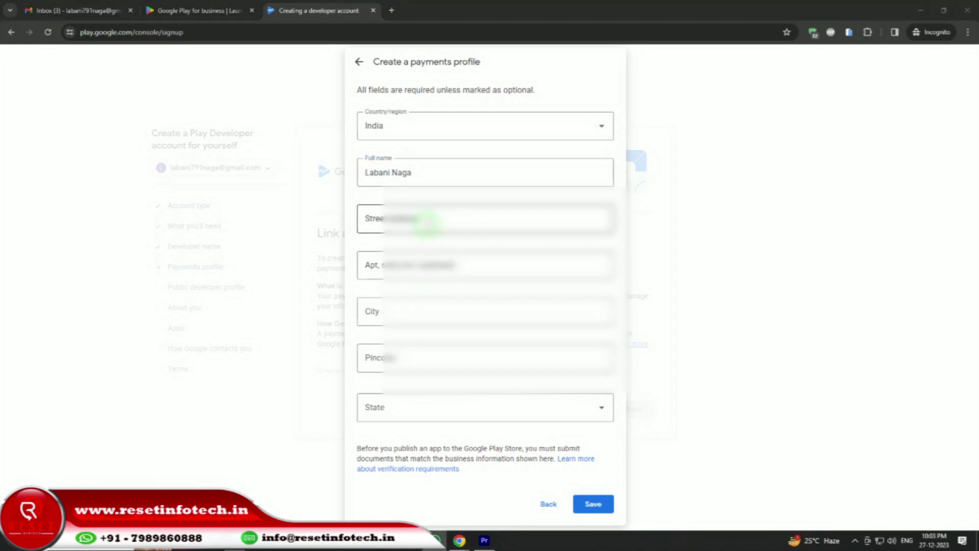
Fill in the payments profile's full name, pasted street address and city.
left_click(420, 221)
key("ctrl+v")
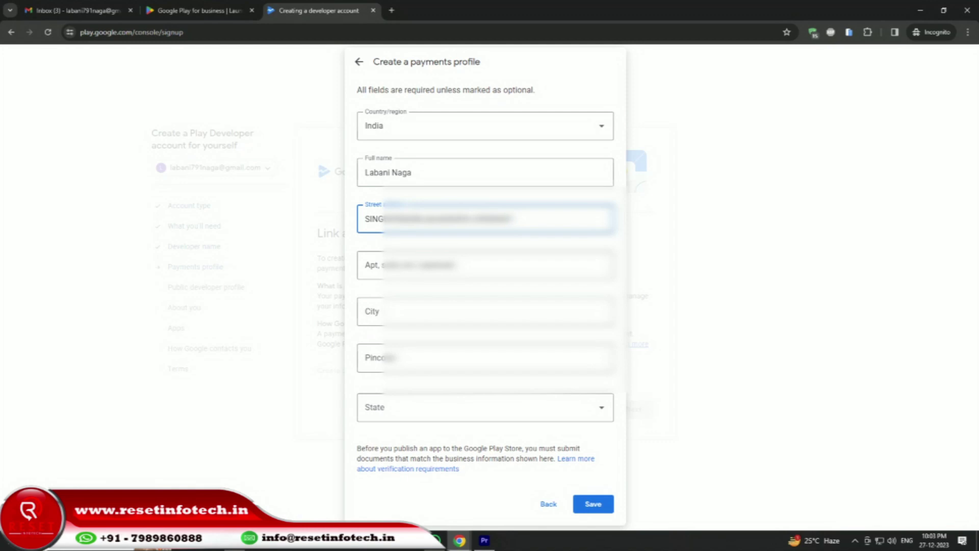
key("alt+Tab")
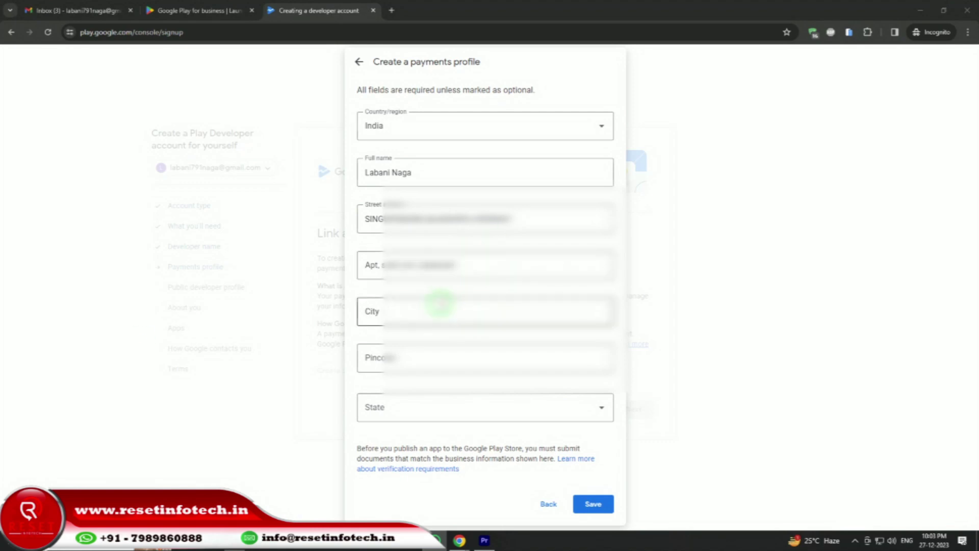
left_click(440, 304)
key("Down")
key("Return")
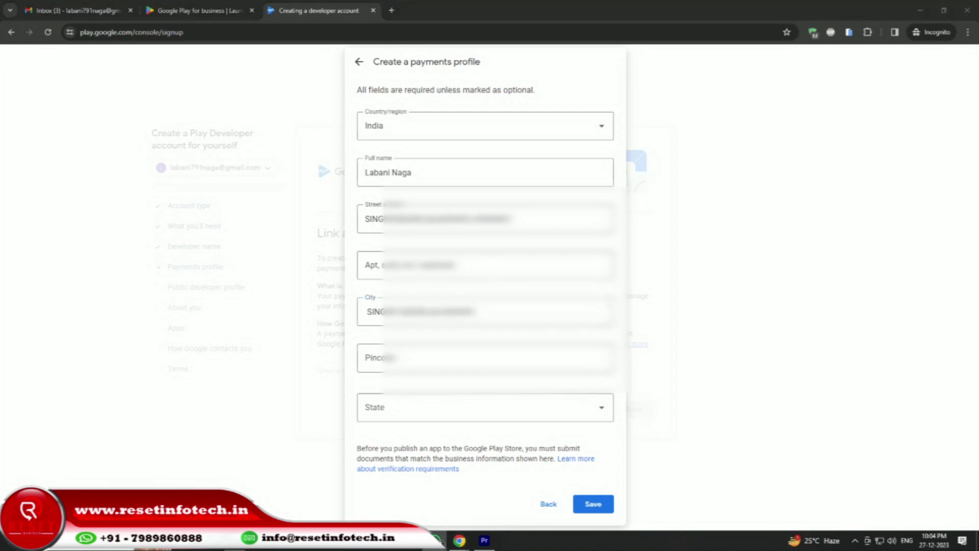
Enter the pincode and choose West Bengal as the state.
left_click(400, 360)
type("7124")
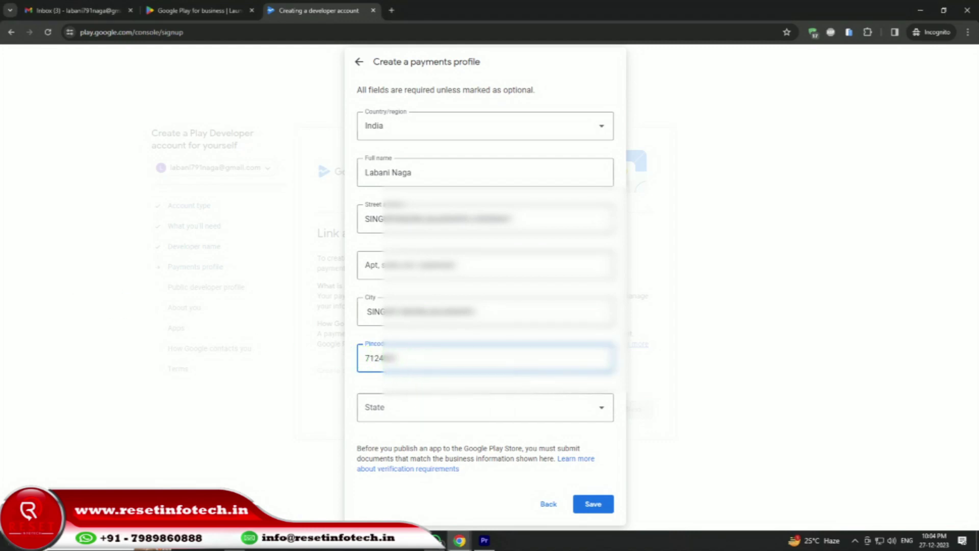
left_click(419, 409)
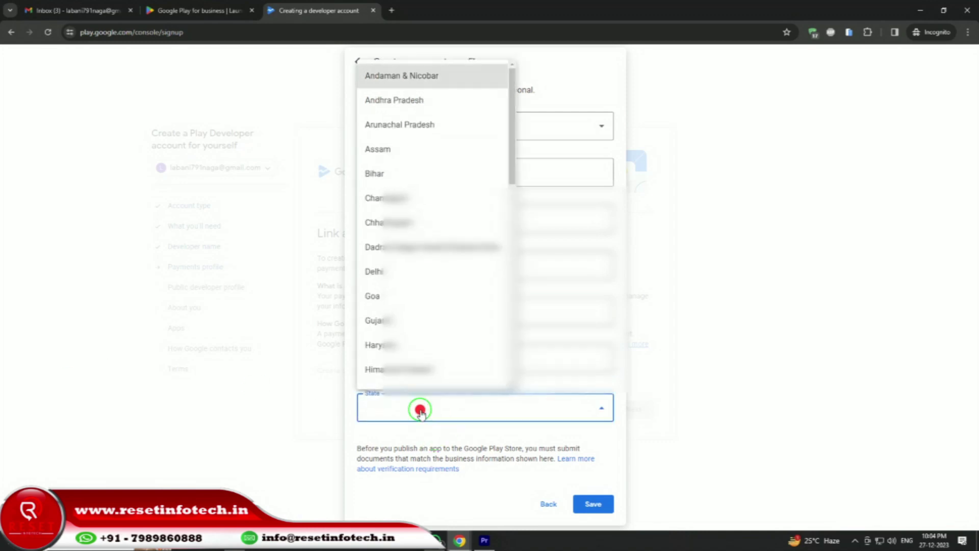
scroll(436, 319, "down", 6)
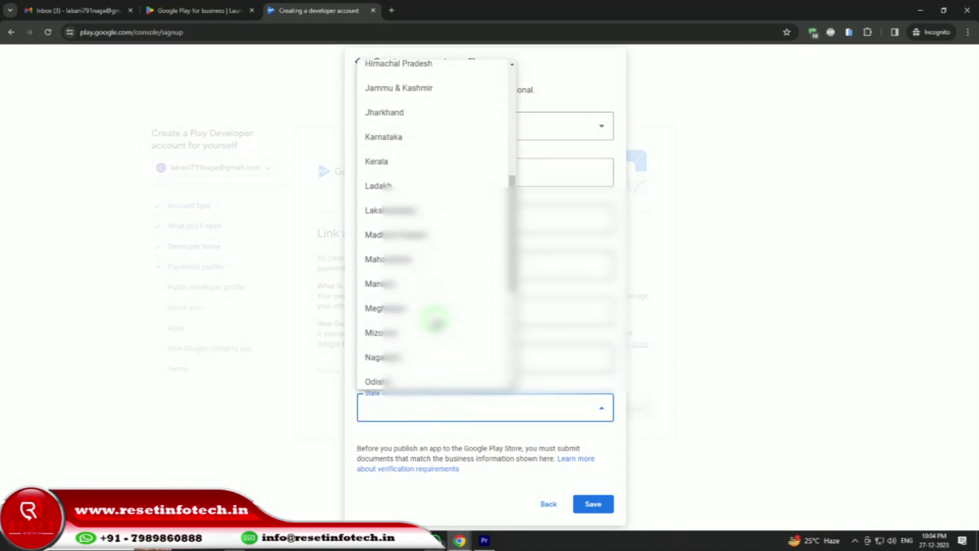
scroll(435, 320, "down", 5)
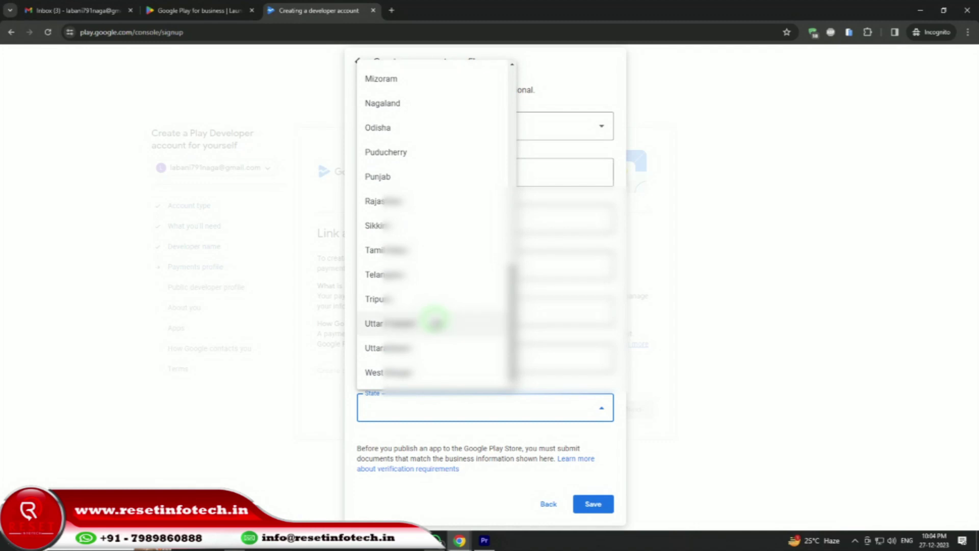
left_click(413, 372)
Save the payments profile, advance to the public profile step, and copy the account e-mail from Gmail.
left_click(583, 506)
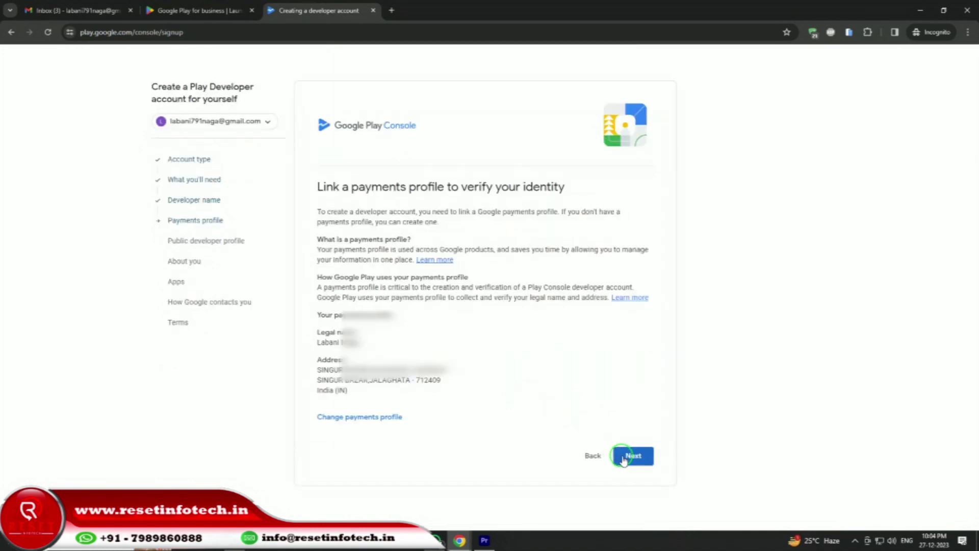
left_click(631, 457)
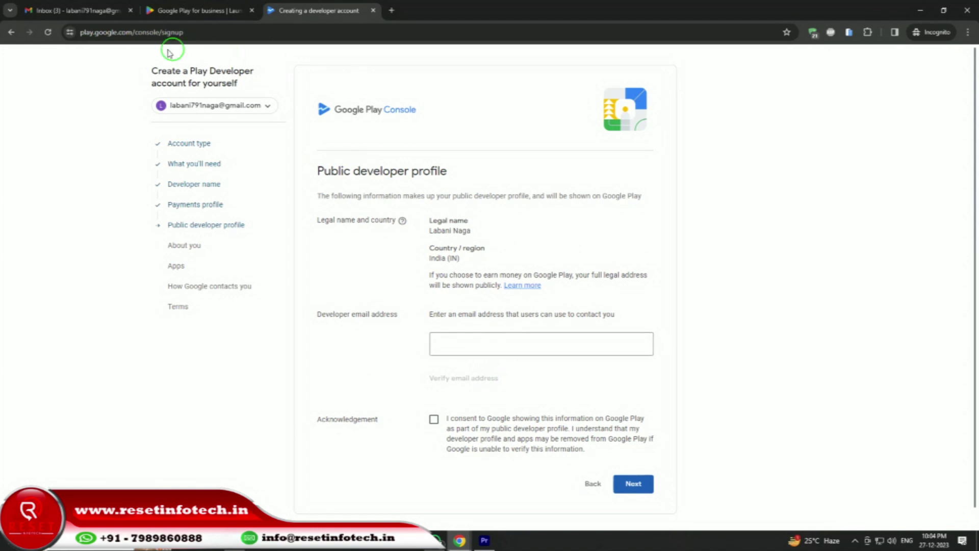
left_click(78, 11)
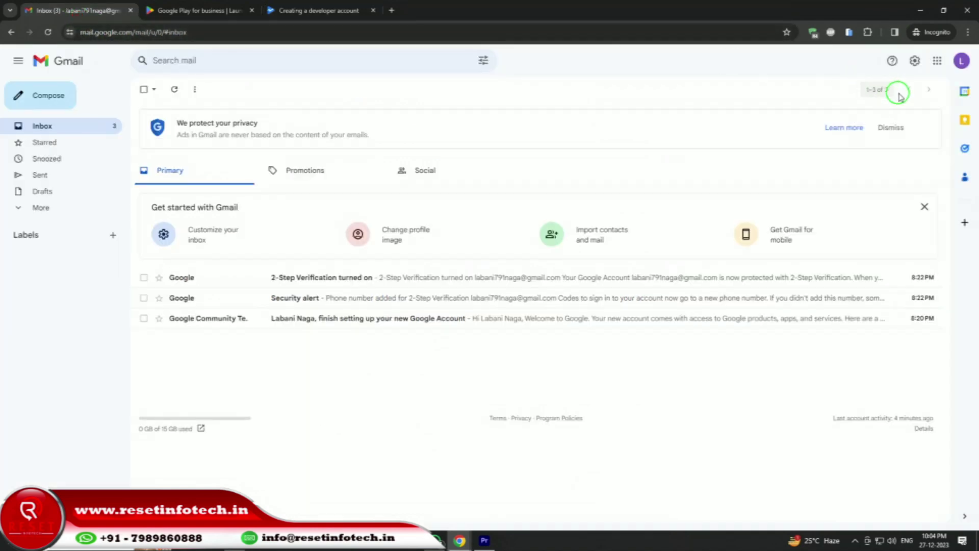
left_click(961, 67)
left_click_drag(816, 92, 902, 92)
right_click(900, 92)
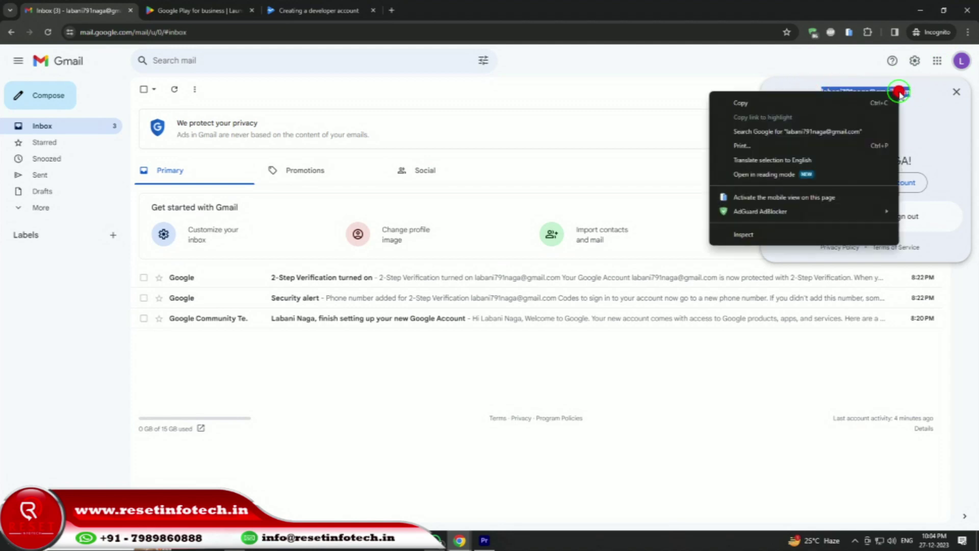
left_click(867, 104)
left_click(291, 10)
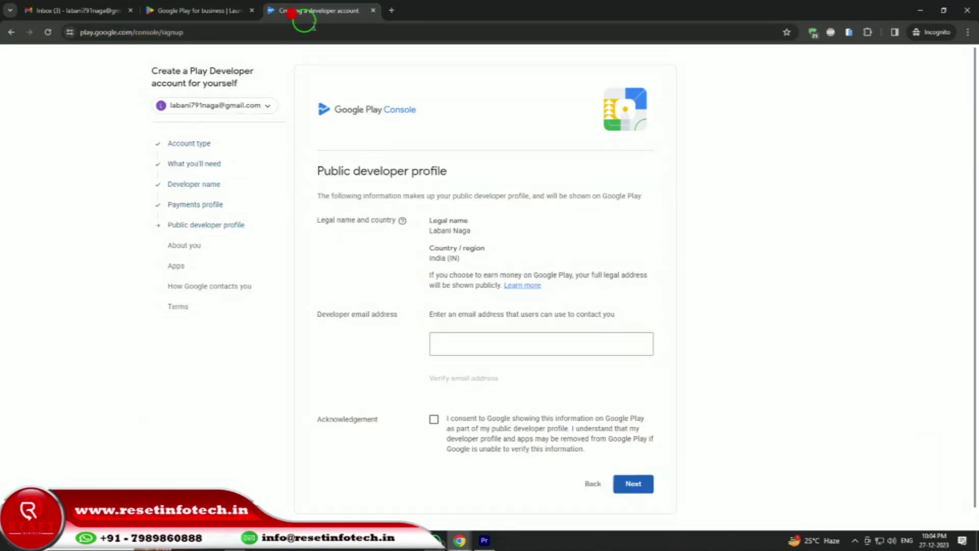
Paste and verify the developer contact e-mail, tick the public-display consent, and continue.
right_click(453, 351)
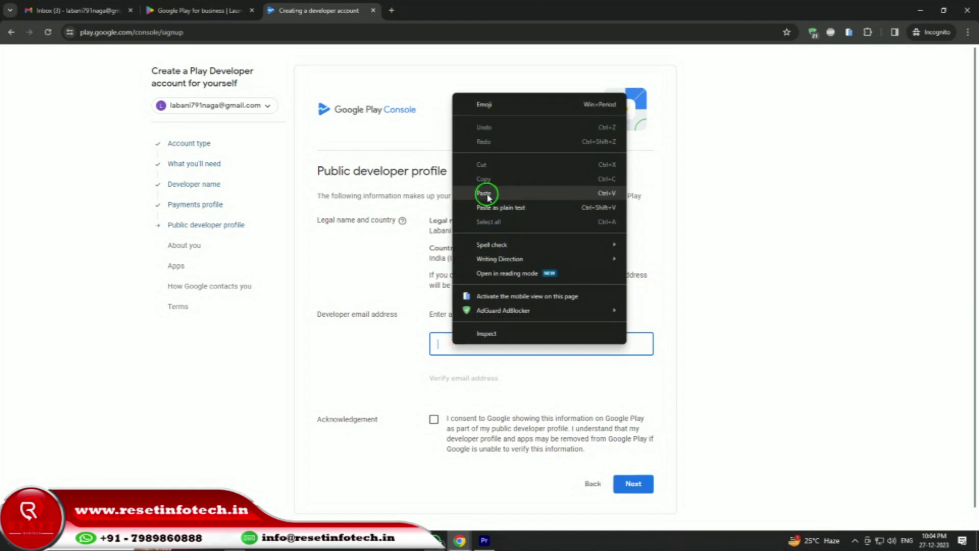
left_click(487, 194)
scroll(401, 364, "down", 1)
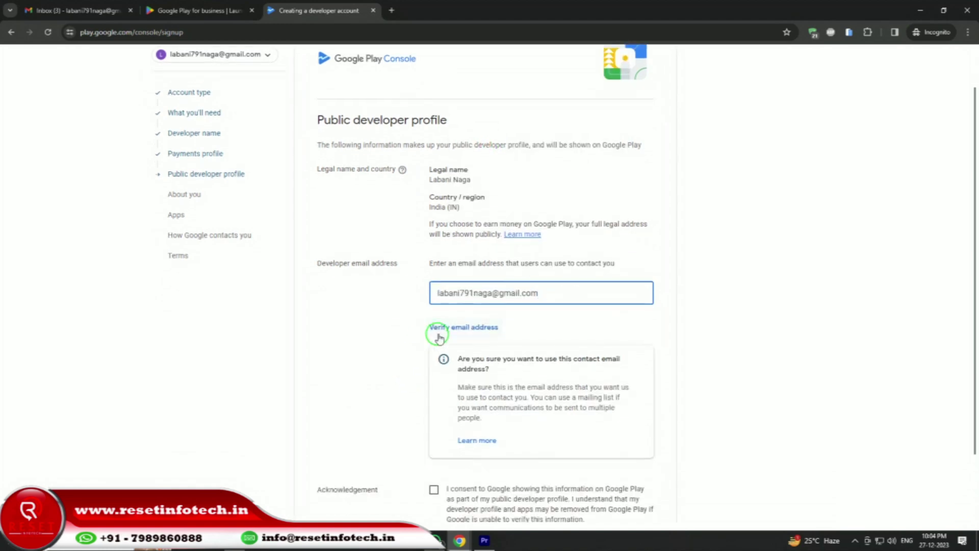
left_click(440, 329)
scroll(389, 325, "down", 2)
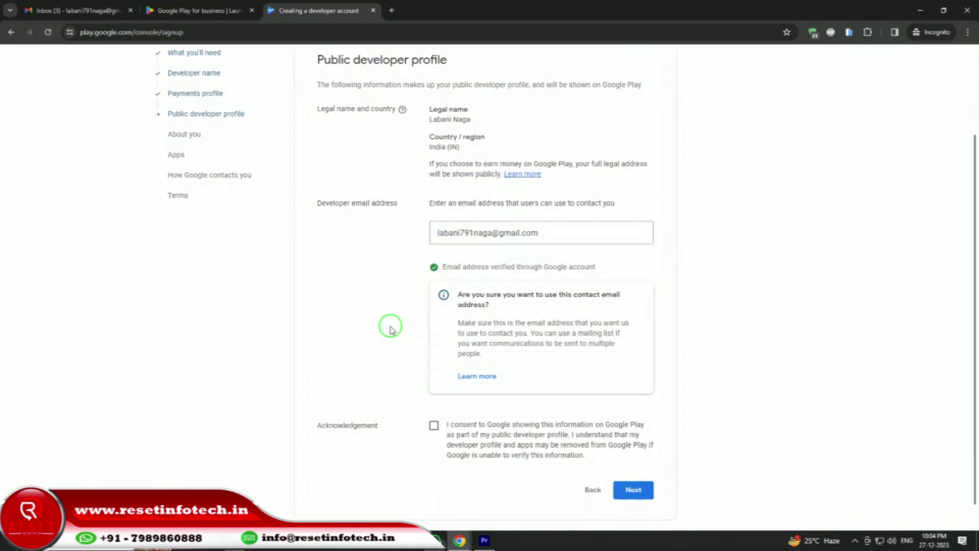
left_click(433, 406)
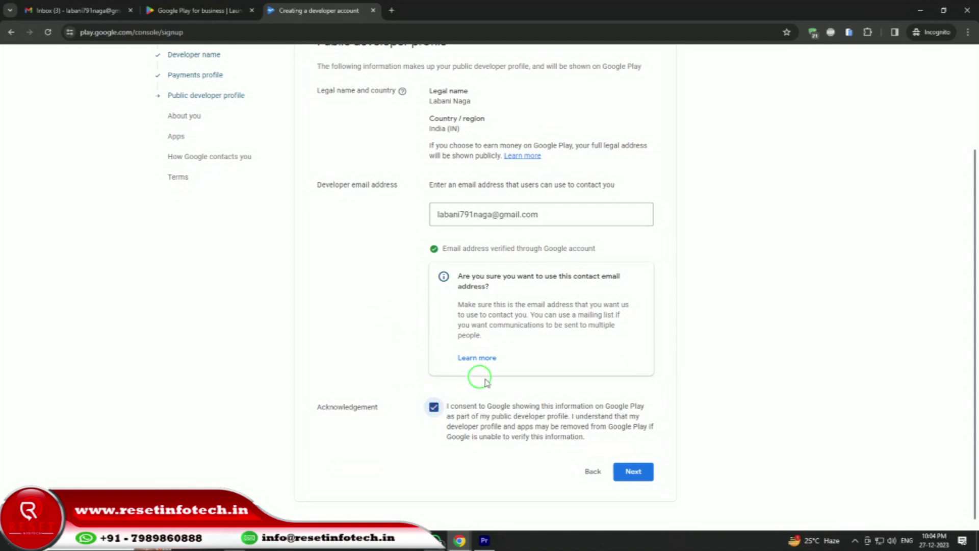
left_click(634, 472)
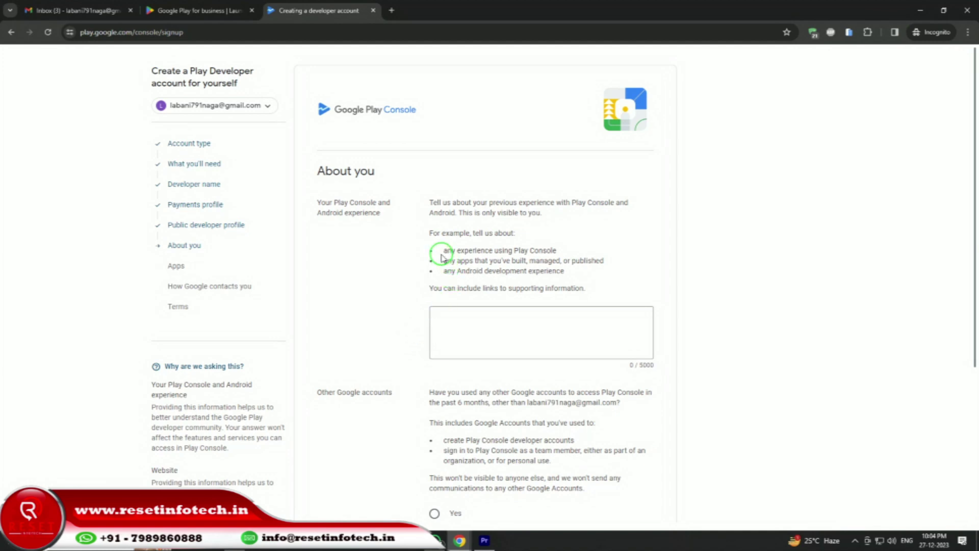
Copy the Android development experience bullet into the experience text box.
left_click_drag(441, 252, 558, 251)
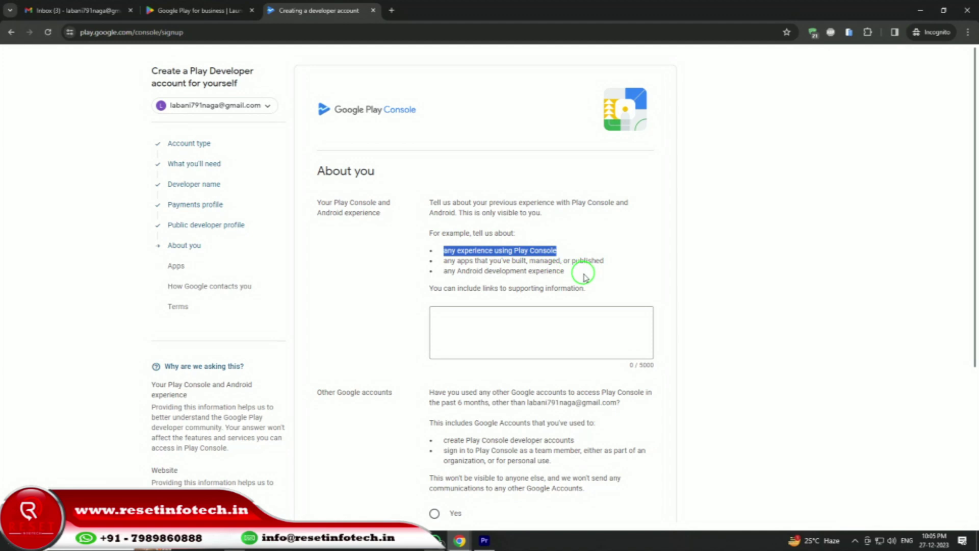
left_click_drag(571, 270, 445, 269)
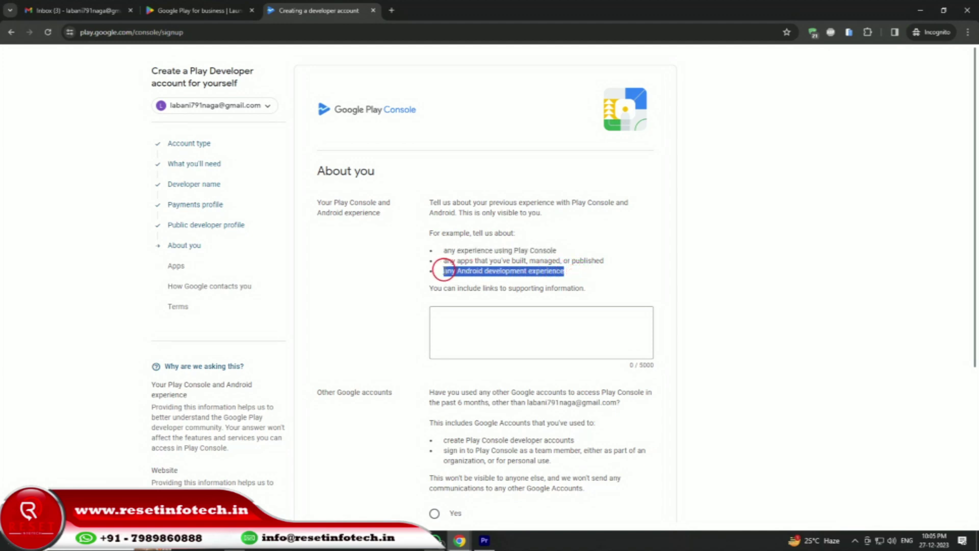
right_click(475, 270)
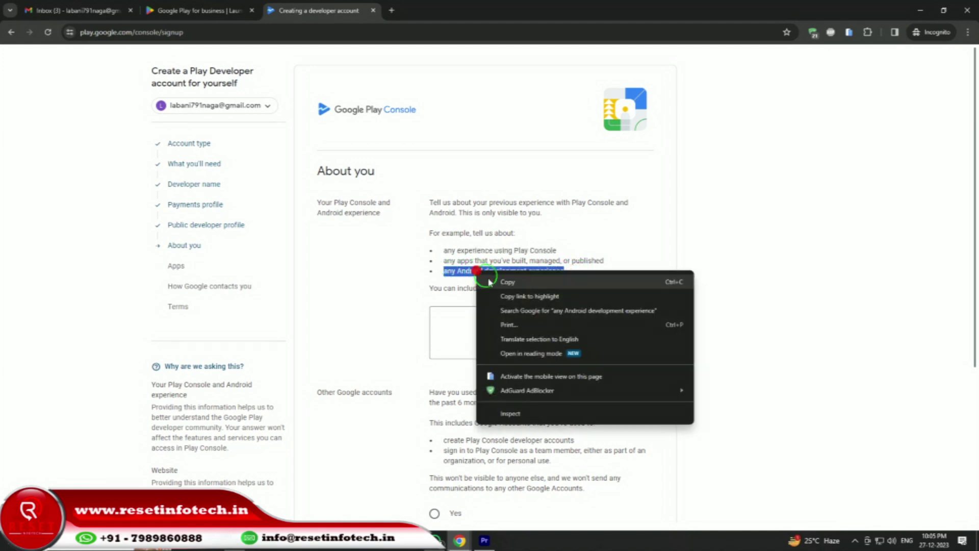
left_click(500, 280)
left_click(486, 313)
right_click(486, 312)
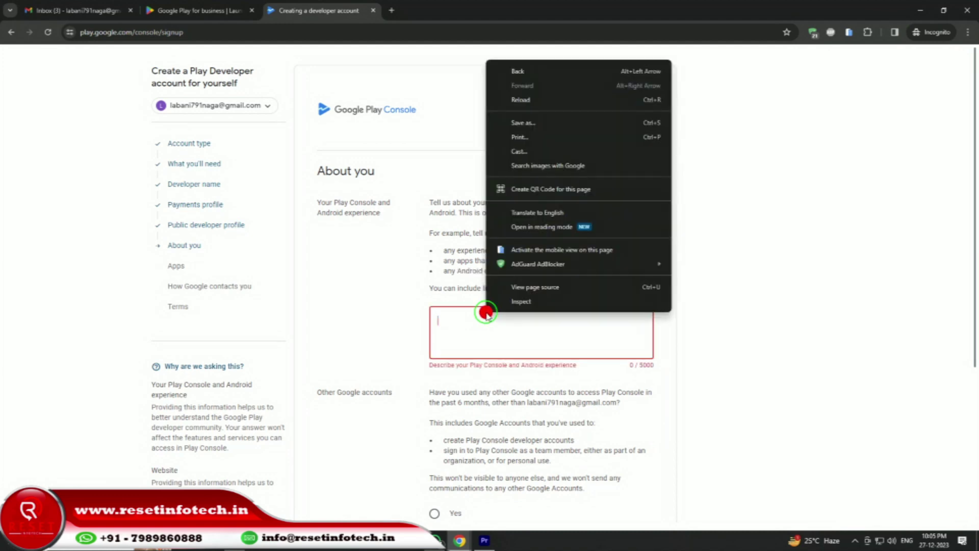
left_click(455, 337)
right_click(455, 337)
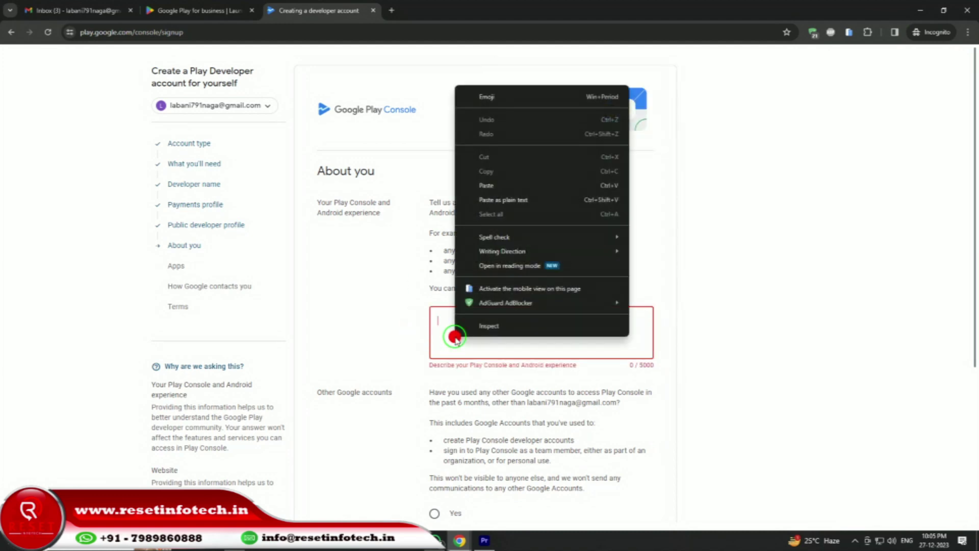
left_click(500, 183)
Answer No for other Google accounts, tick I don't have a website, and continue.
scroll(384, 342, "down", 3)
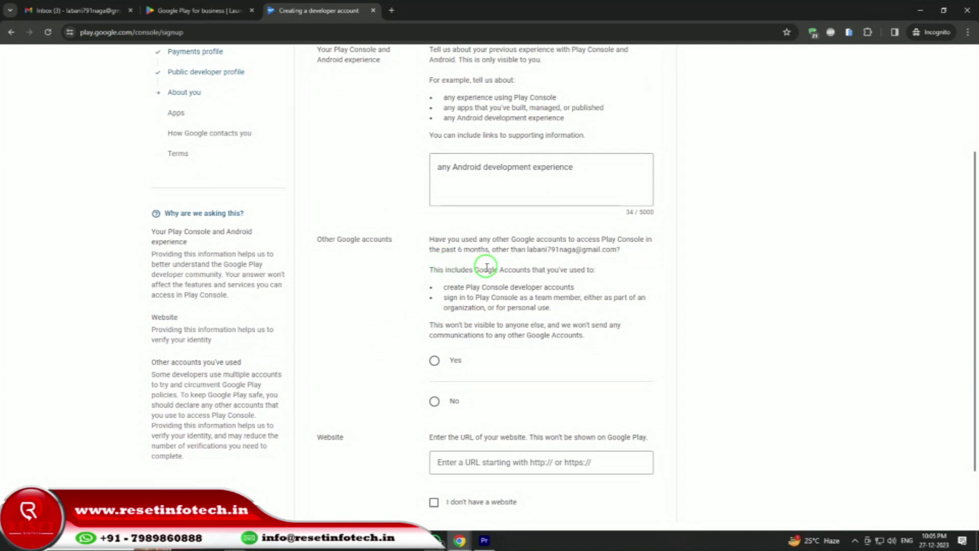
left_click(434, 402)
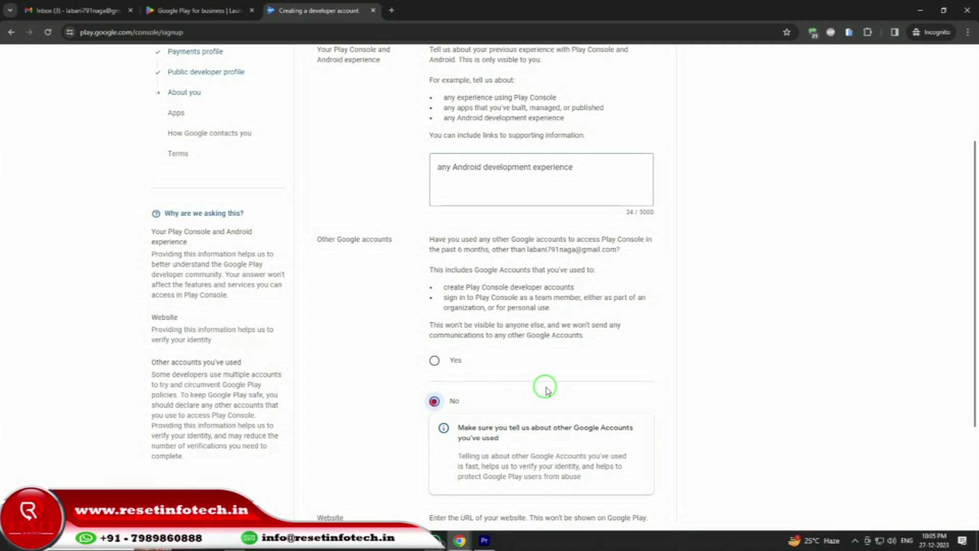
scroll(543, 390, "down", 3)
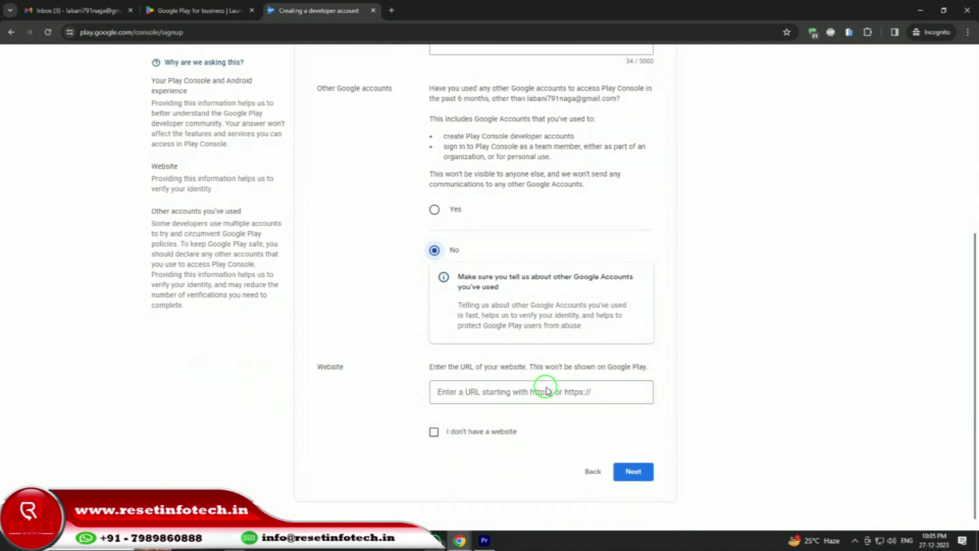
left_click(434, 432)
scroll(511, 322, "up", 5)
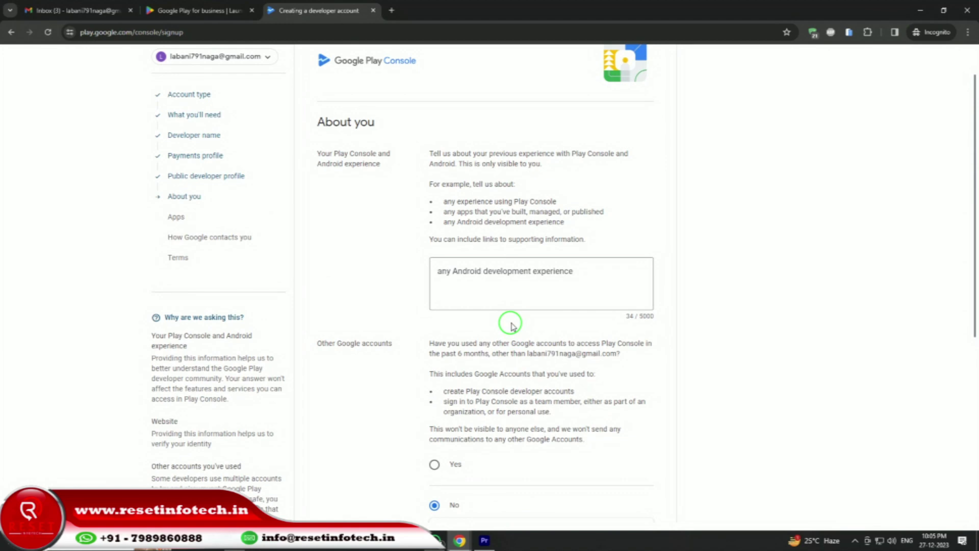
scroll(510, 322, "down", 6)
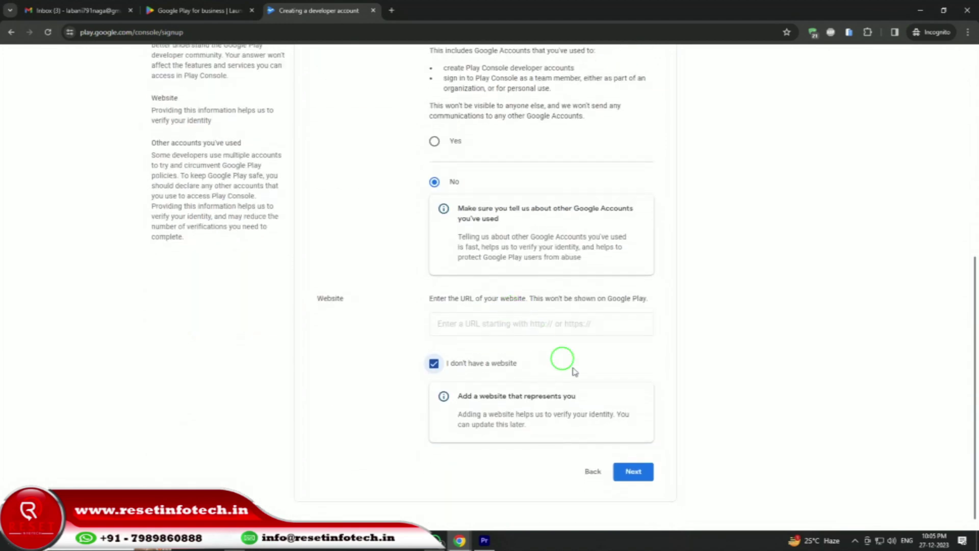
left_click(635, 473)
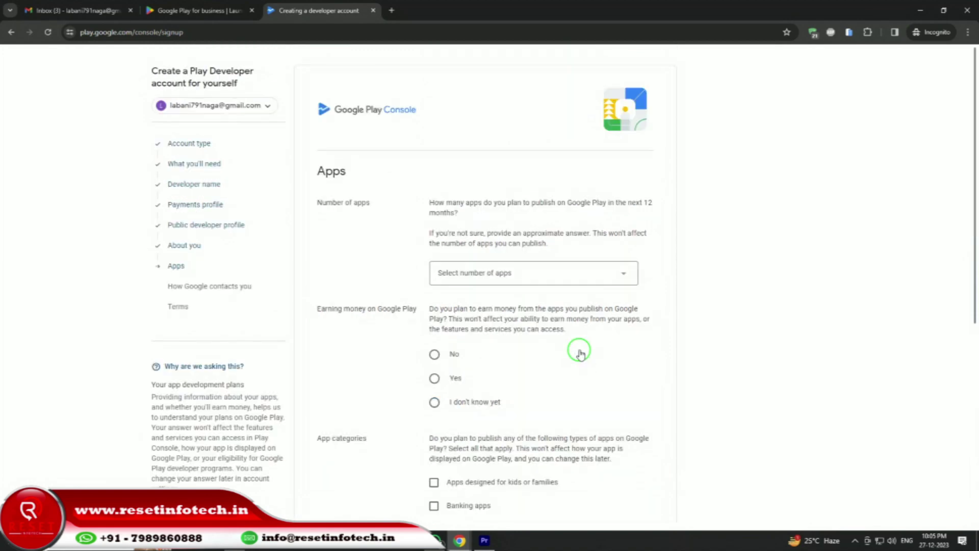
Choose More than 10 apps, I don't know yet for earnings, None of the above categories, and continue.
left_click(570, 270)
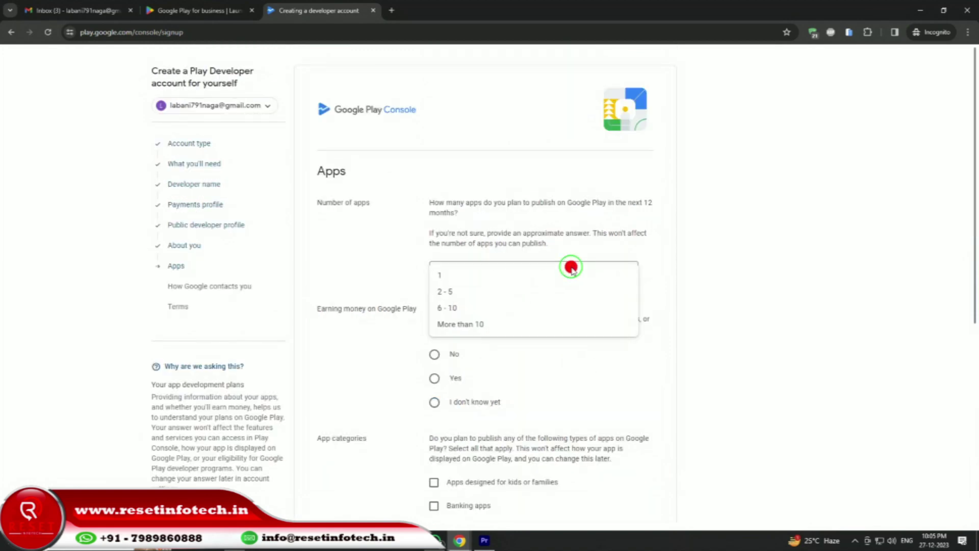
left_click(530, 324)
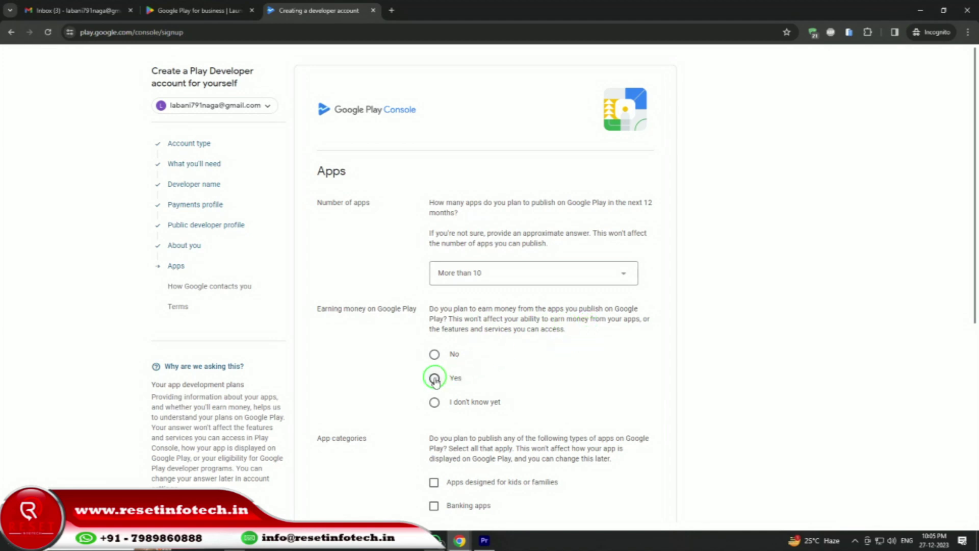
left_click(432, 402)
scroll(539, 367, "down", 4)
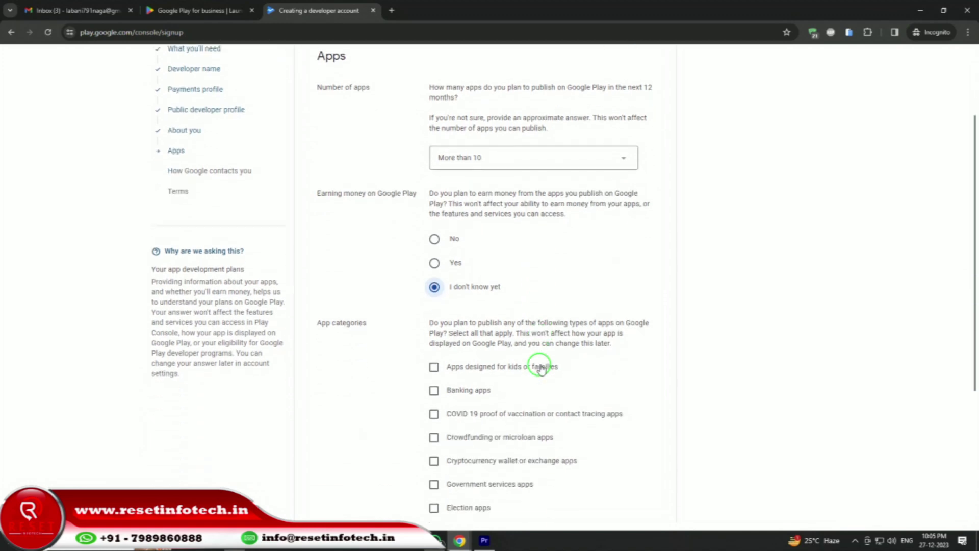
scroll(540, 367, "down", 1)
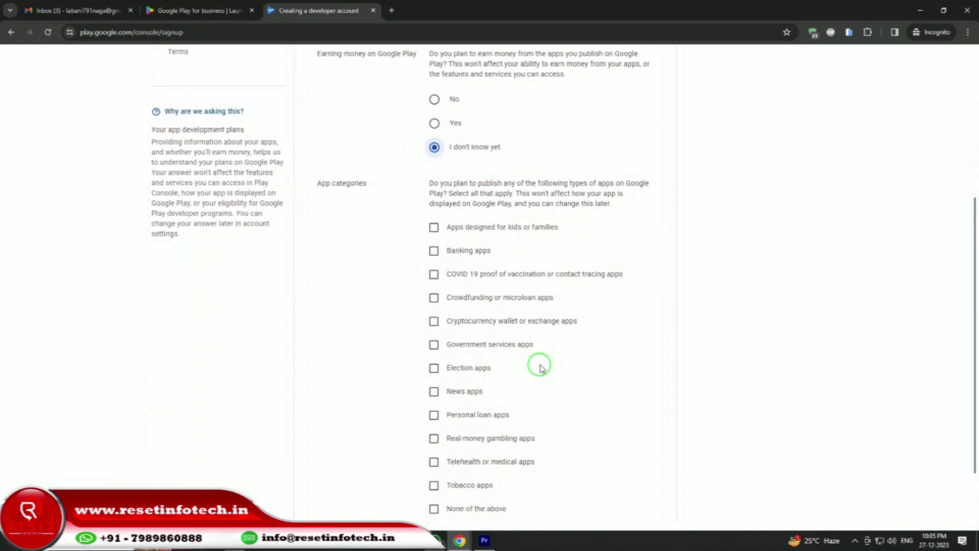
scroll(541, 368, "down", 1)
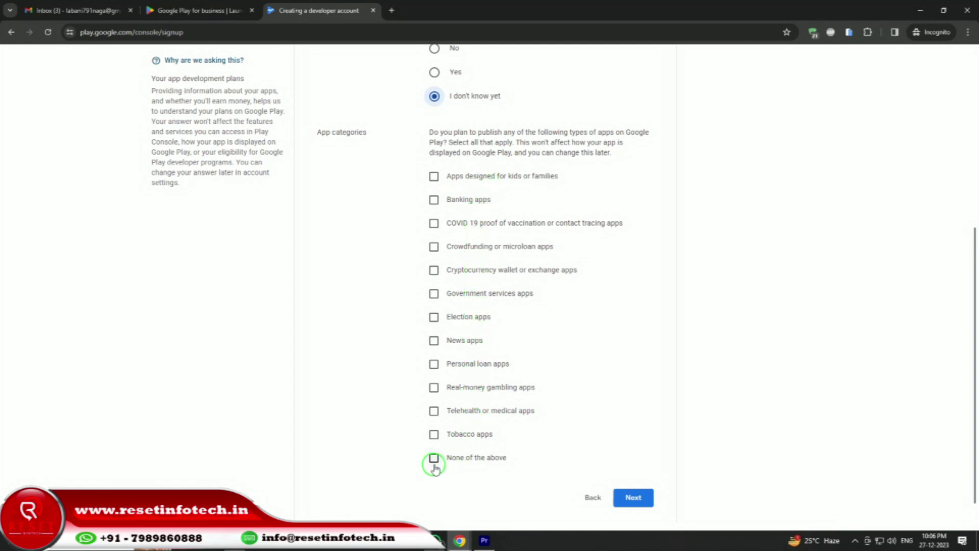
left_click(434, 463)
left_click(644, 498)
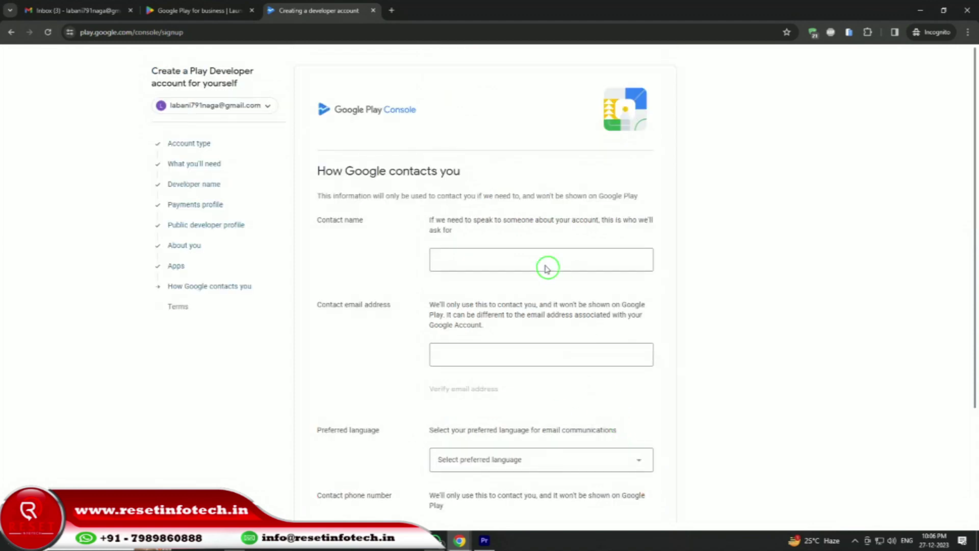
Paste the contact's full name into the Contact name field.
left_click(516, 254)
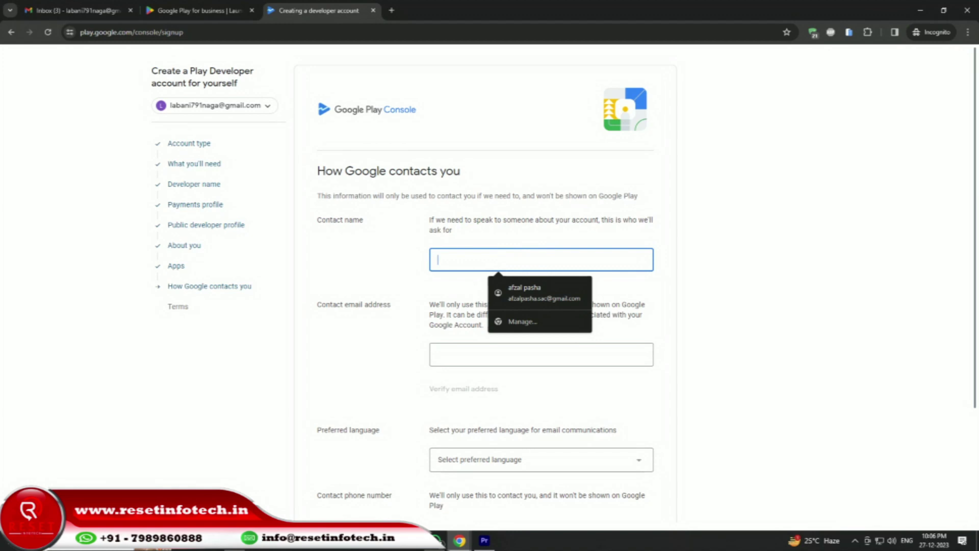
left_click(328, 359)
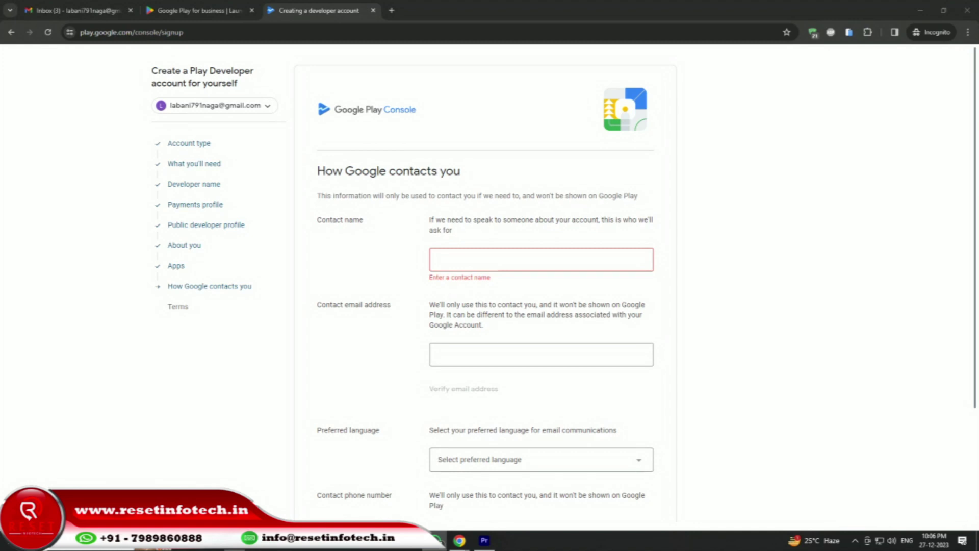
left_click(434, 267)
right_click(452, 259)
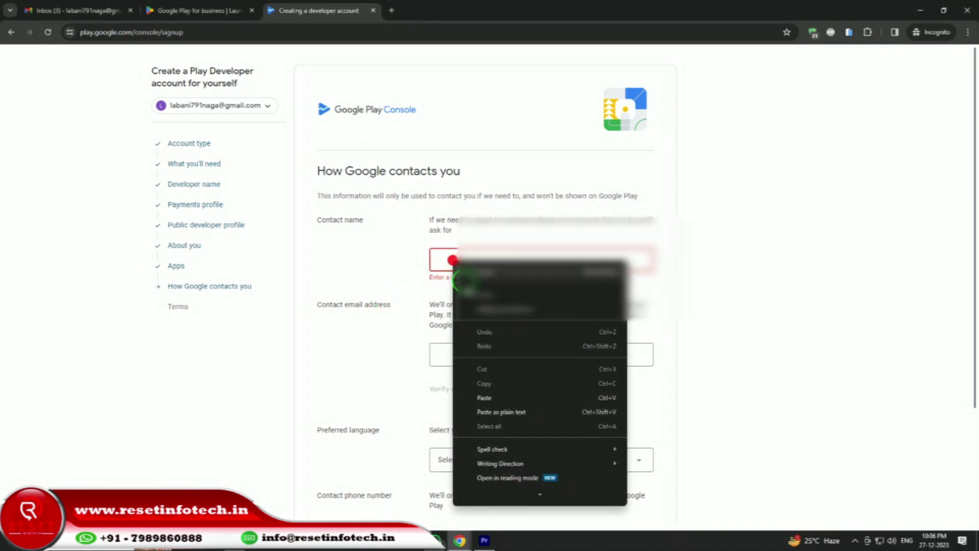
left_click(497, 398)
left_click(383, 332)
left_click(76, 10)
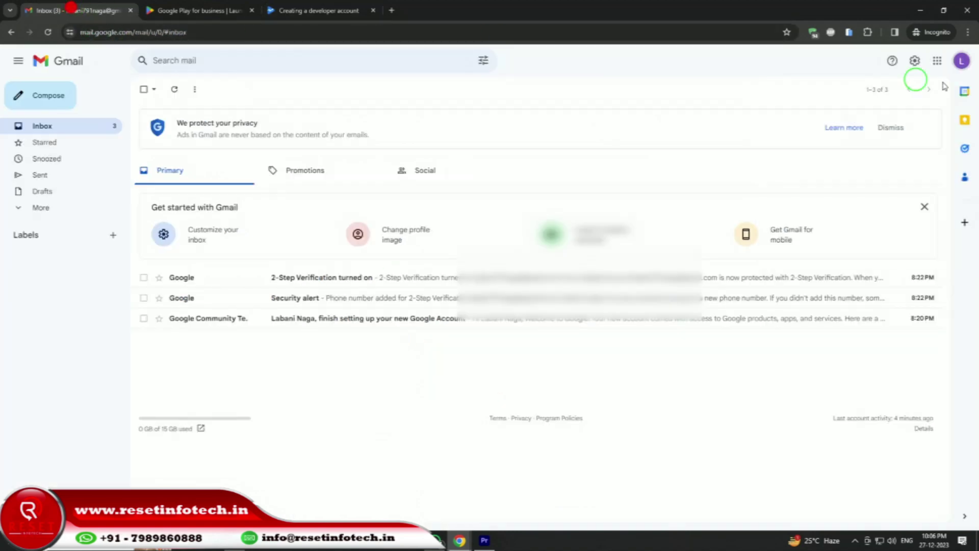
left_click(962, 63)
triple_click(843, 93)
key("super+c")
right_click(843, 94)
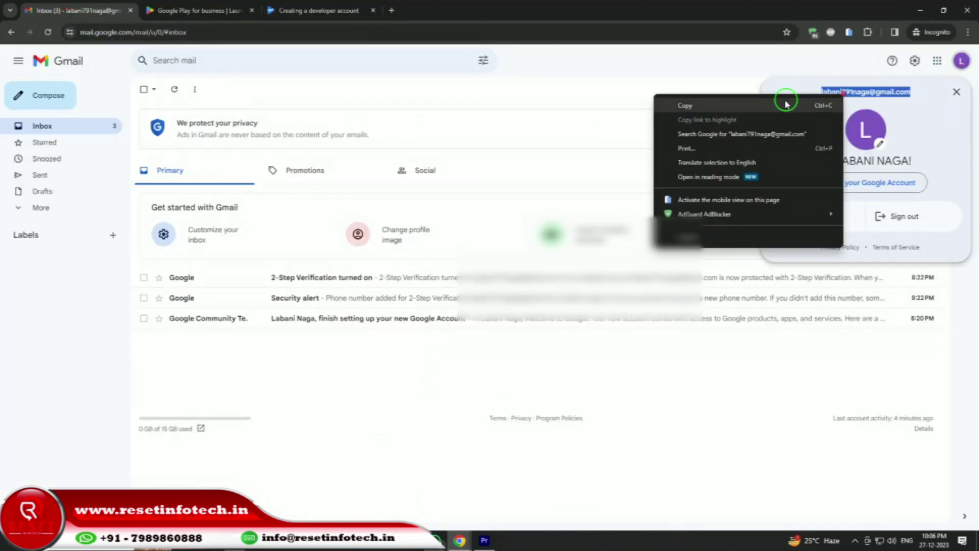
left_click(779, 105)
left_click(296, 10)
left_click(460, 362)
right_click(461, 362)
Paste the contact e-mail and set English as the preferred language.
left_click(506, 212)
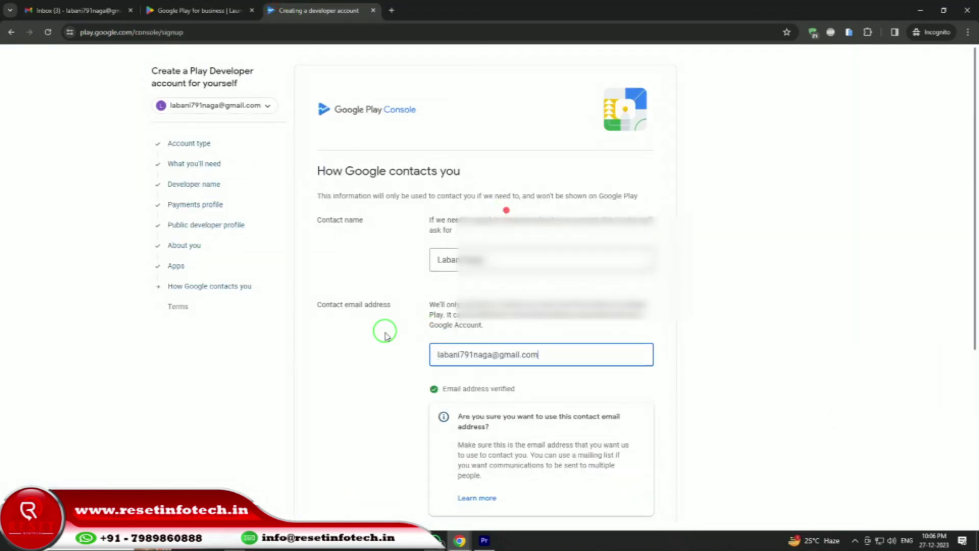
scroll(385, 332, "down", 5)
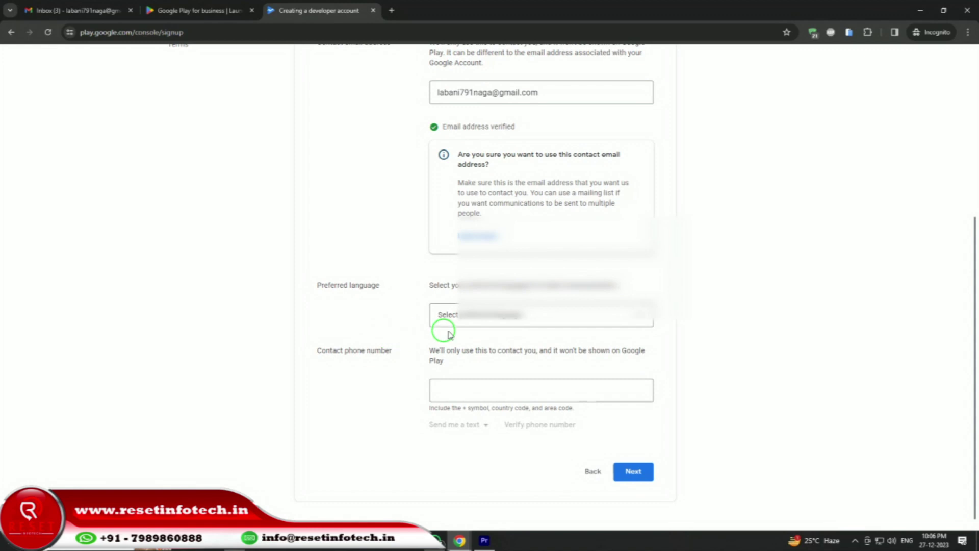
left_click(493, 326)
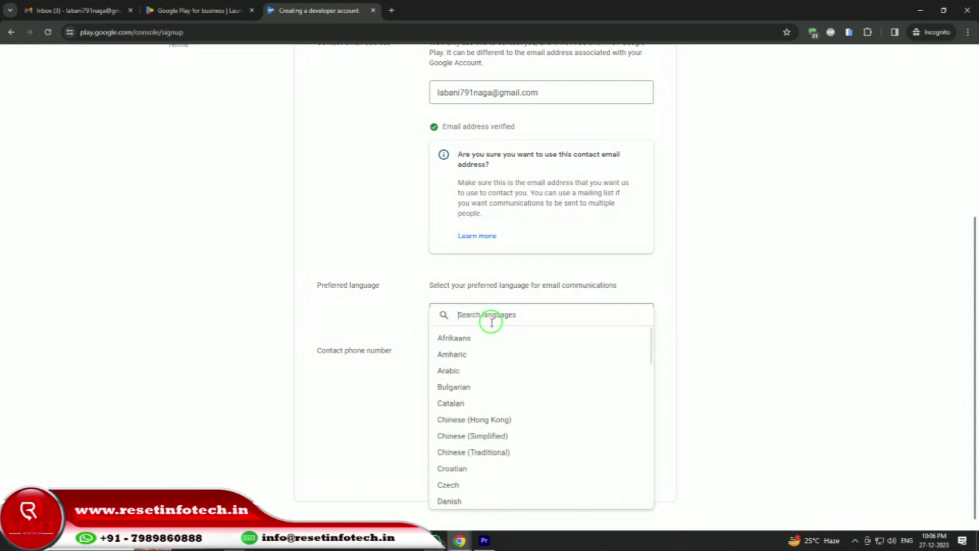
type("en")
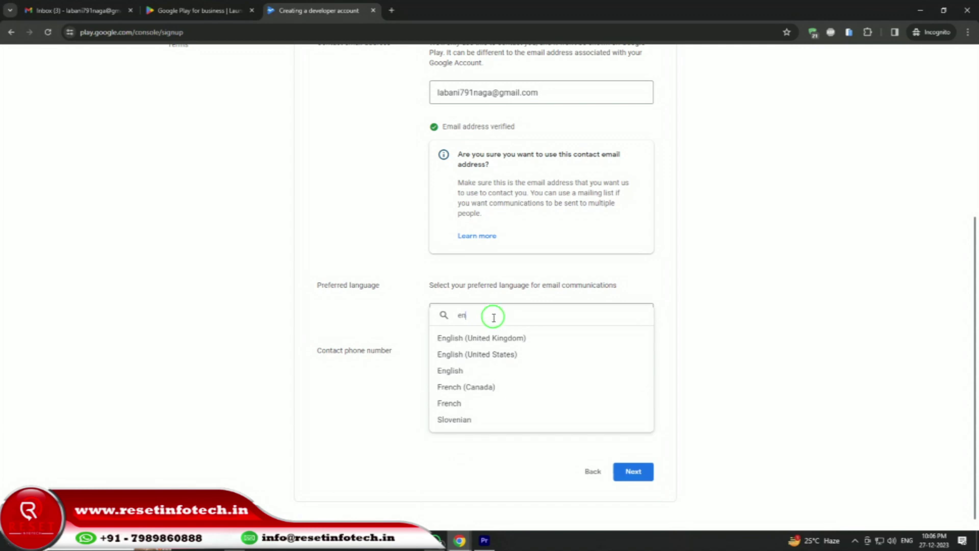
left_click(474, 371)
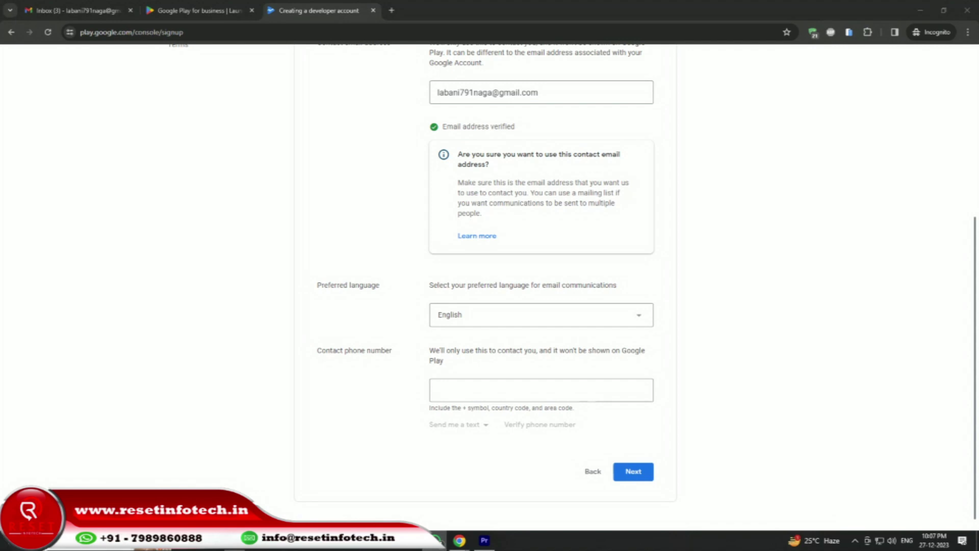
Enter the contact phone number with the +91 prefix and request a verification code.
left_click(510, 388)
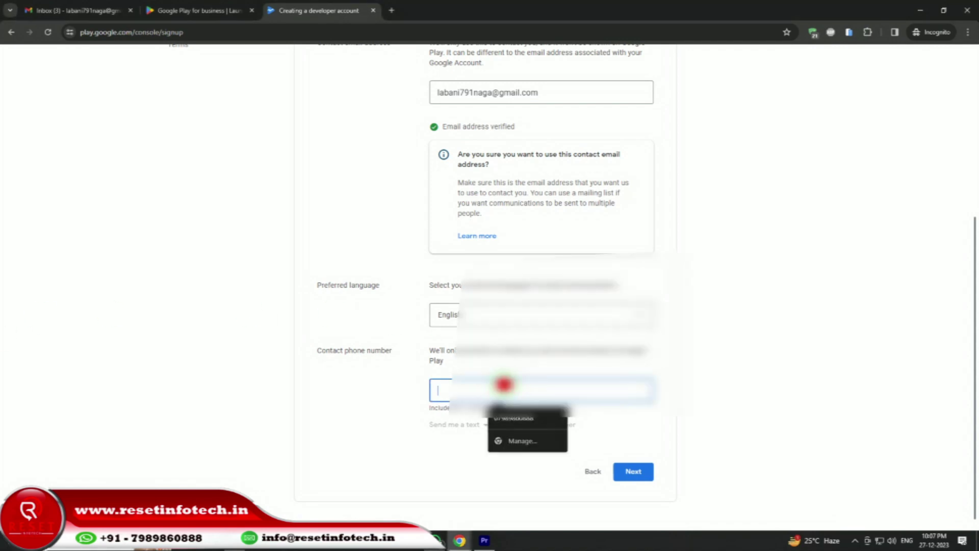
type("+91")
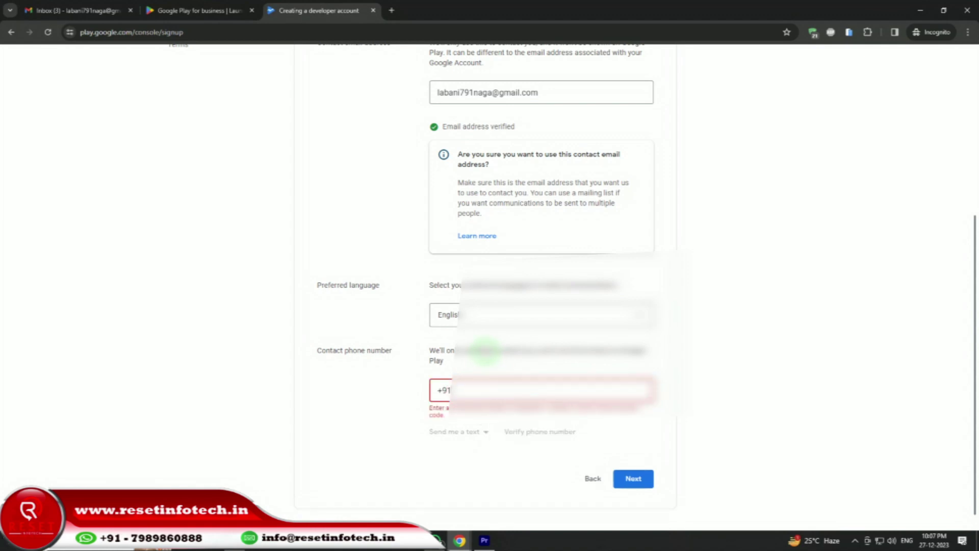
key("ctrl+v")
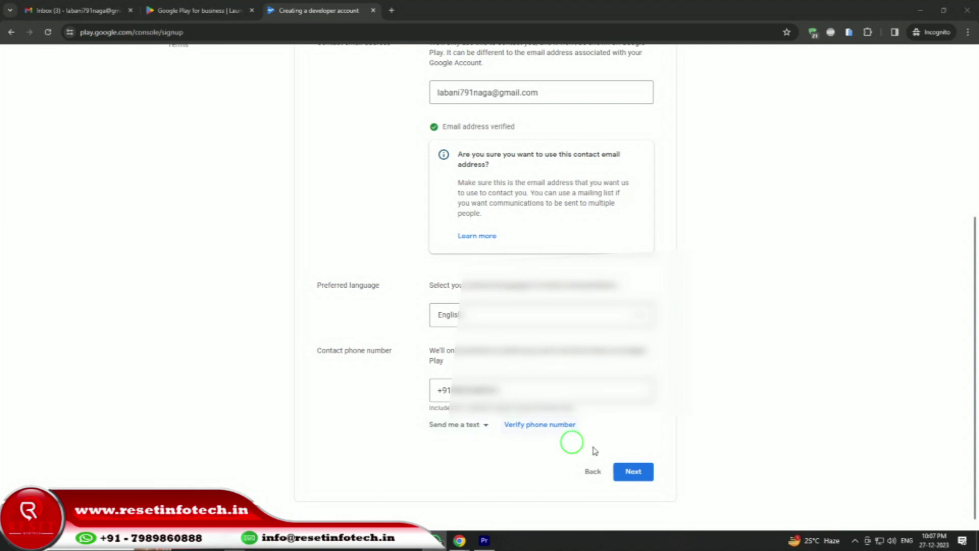
left_click(541, 426)
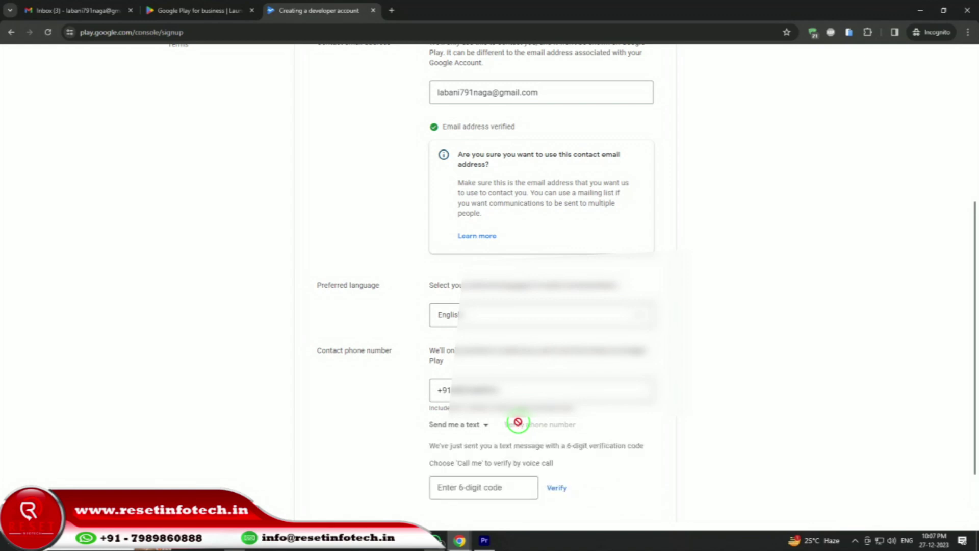
Enter the texted 6-digit code to verify the phone number.
scroll(517, 423, "down", 1)
left_click(505, 415)
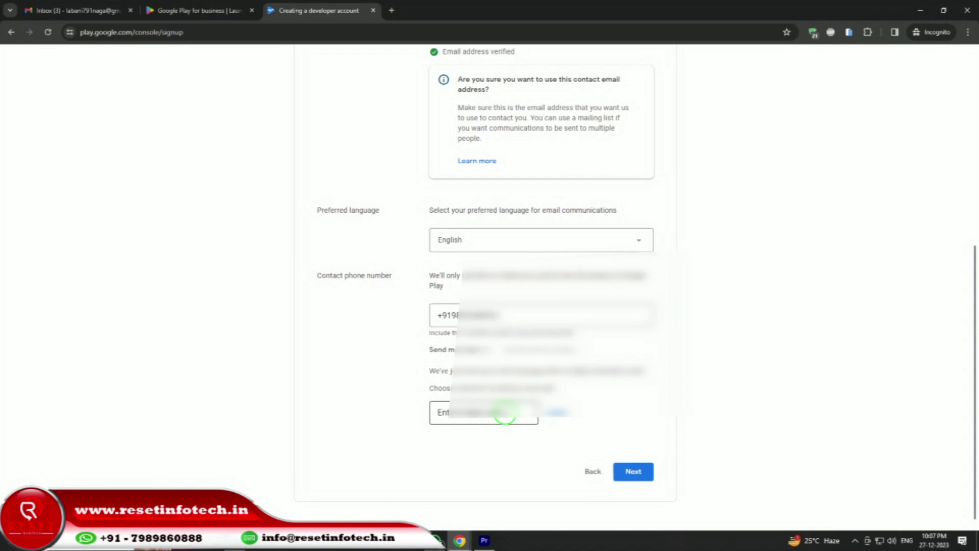
left_click(504, 411)
left_click(502, 411)
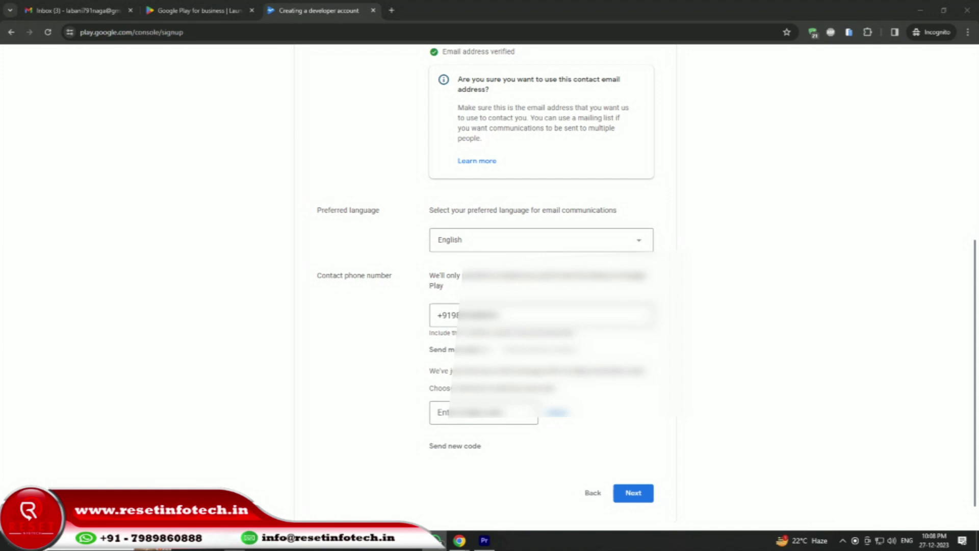
left_click(499, 415)
key("ctrl+v")
left_click(557, 412)
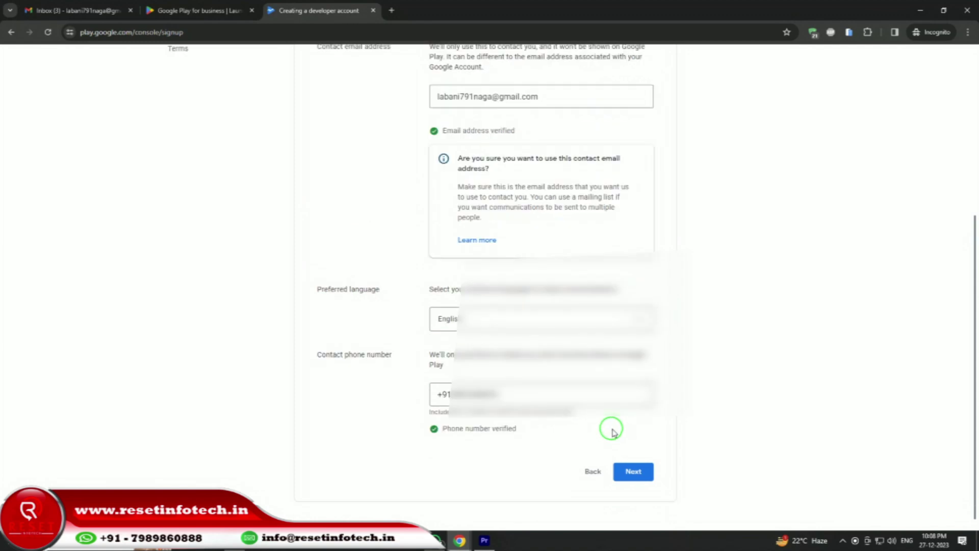
Agree to the Developer Distribution Agreement and Play Console Terms of Service, and start the $25.00 payment.
left_click(633, 470)
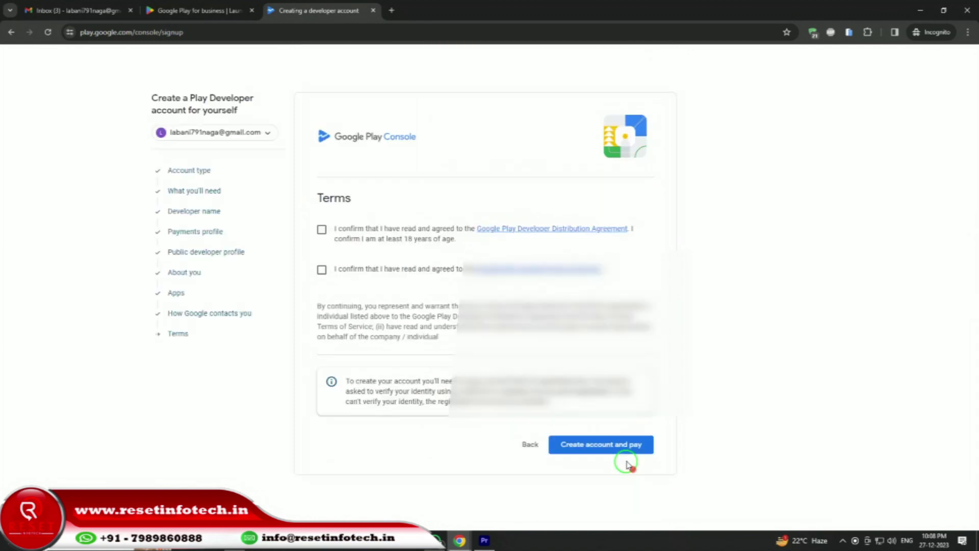
left_click(321, 229)
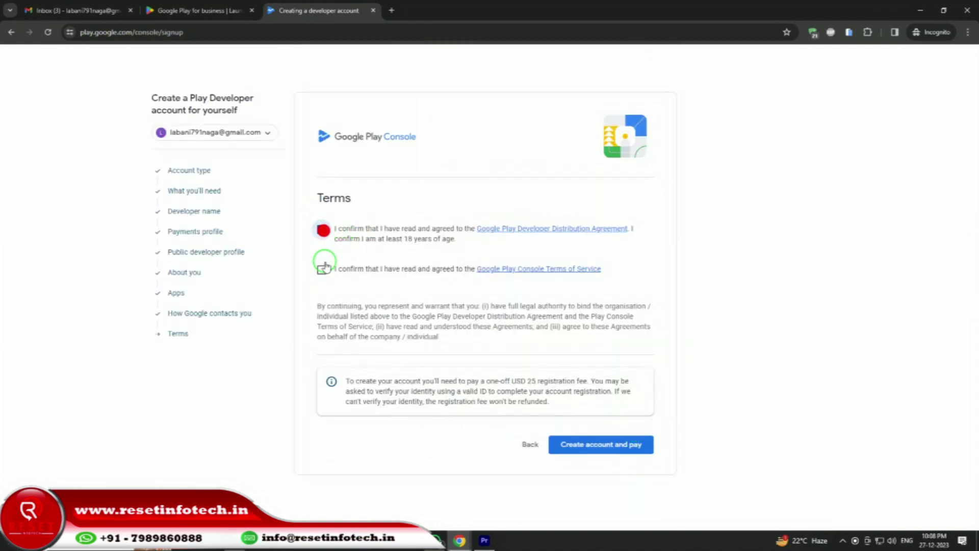
left_click(322, 269)
left_click(622, 447)
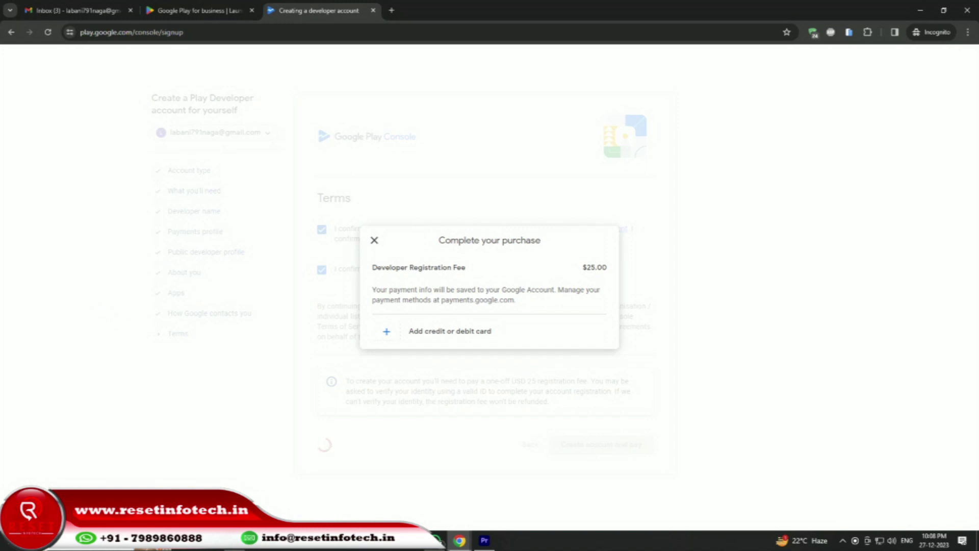
Save a new debit card with its number, expiry and security code, then buy the $25 registration.
left_click(462, 332)
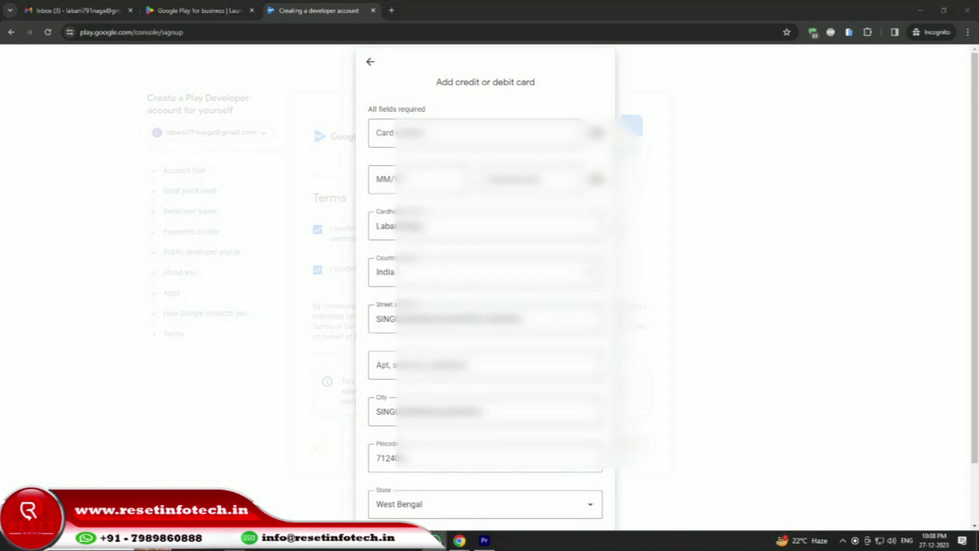
left_click(405, 133)
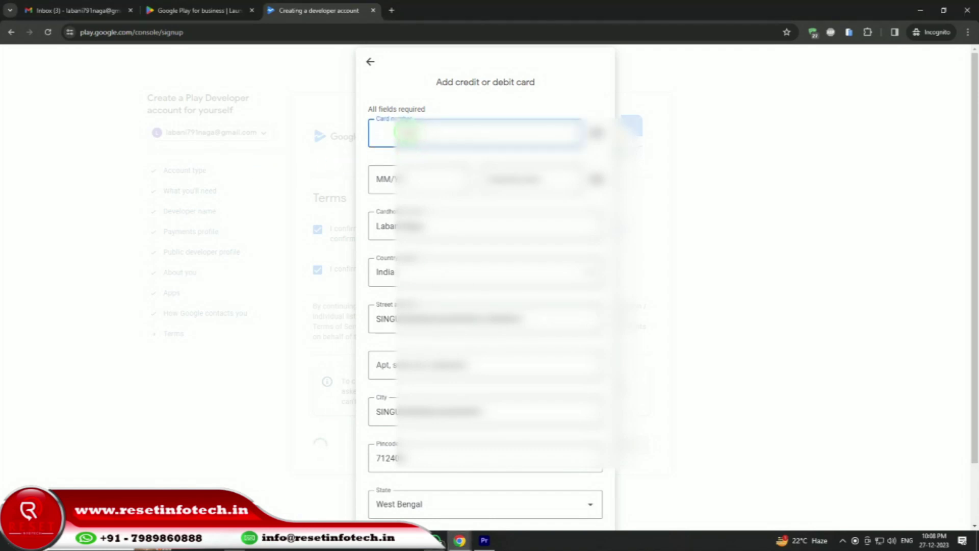
key("ctrl+v")
left_click(392, 180)
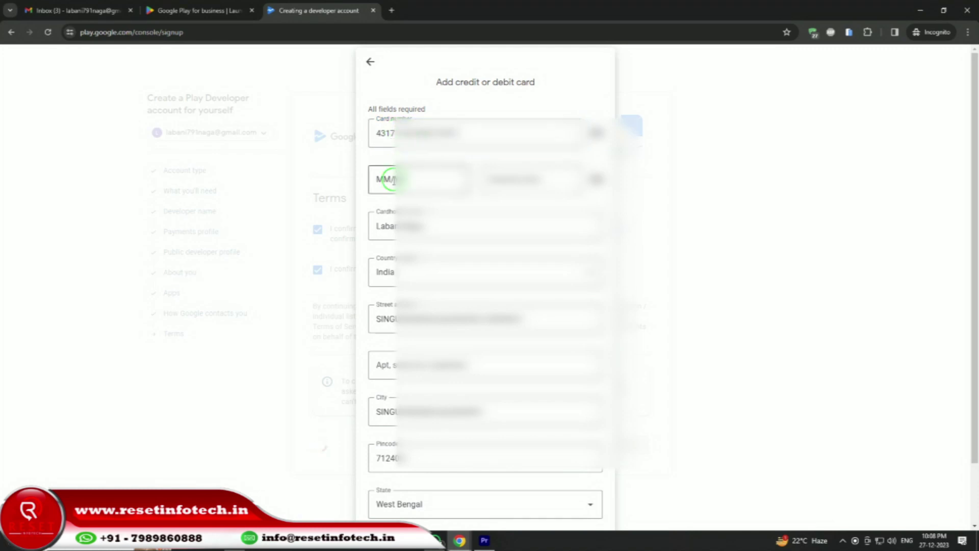
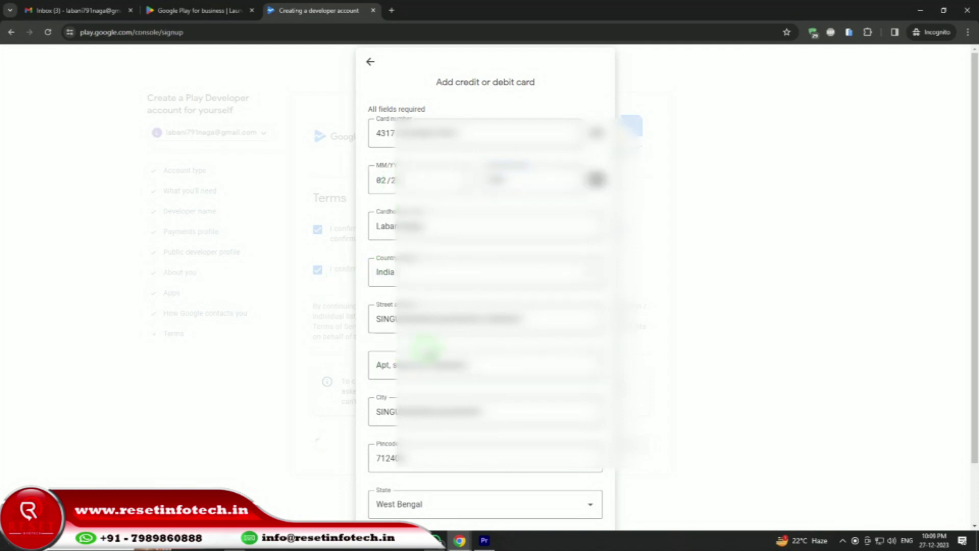
scroll(428, 347, "down", 2)
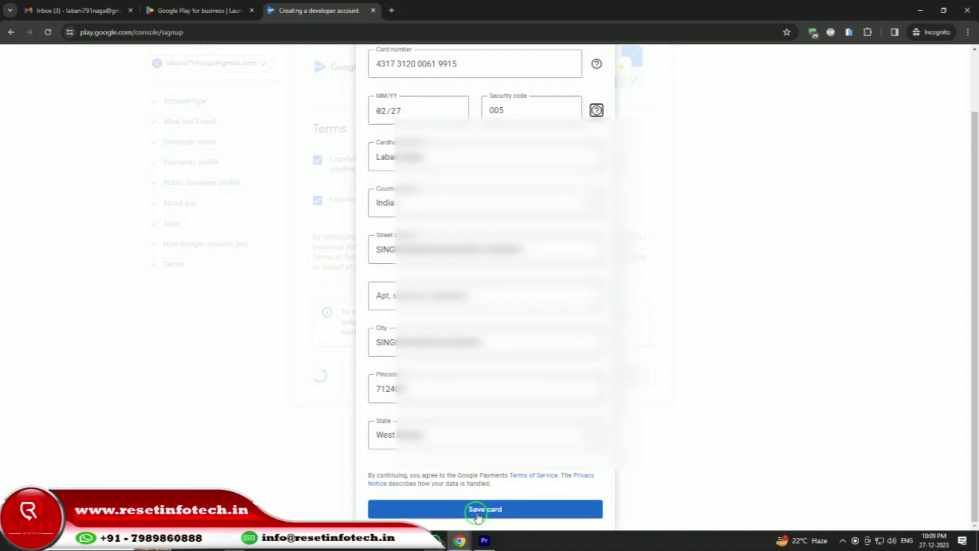
left_click(476, 510)
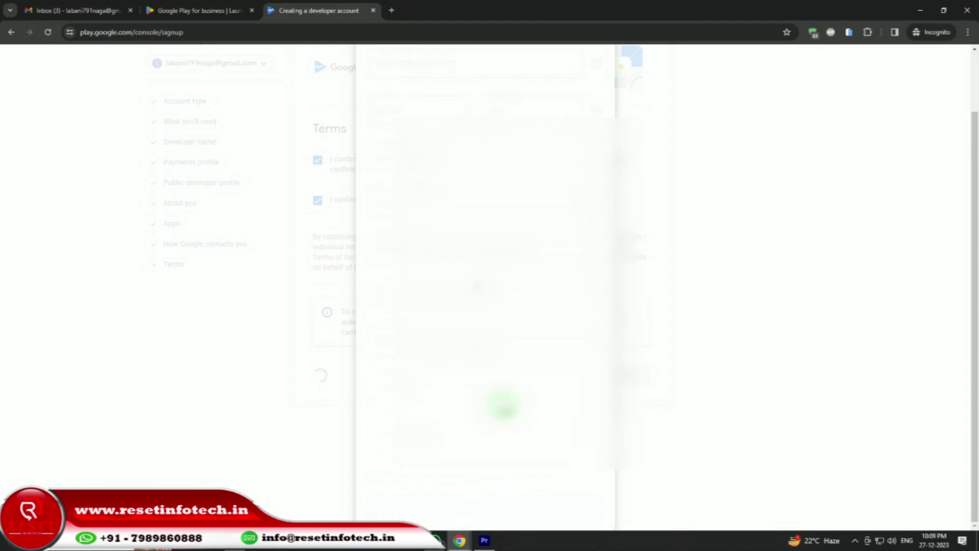
left_click(499, 337)
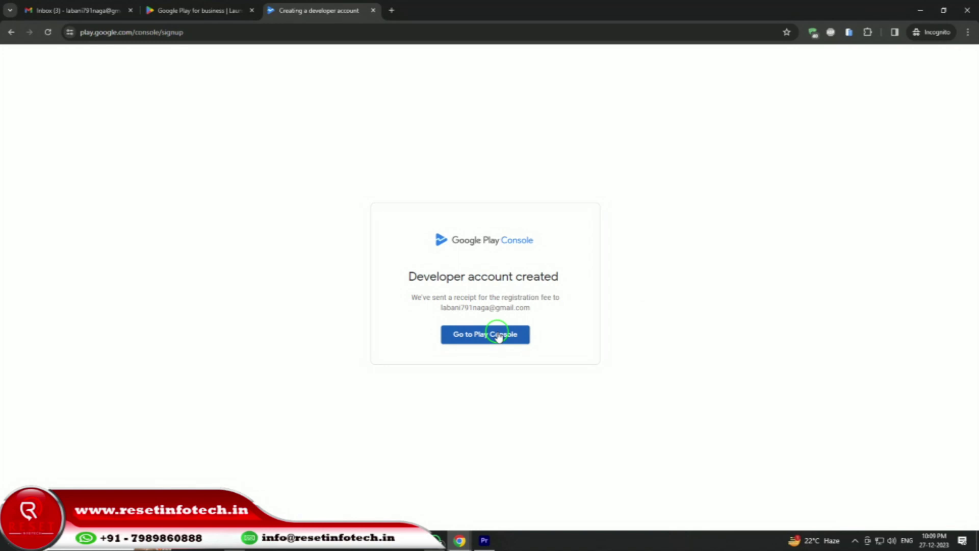
left_click(498, 336)
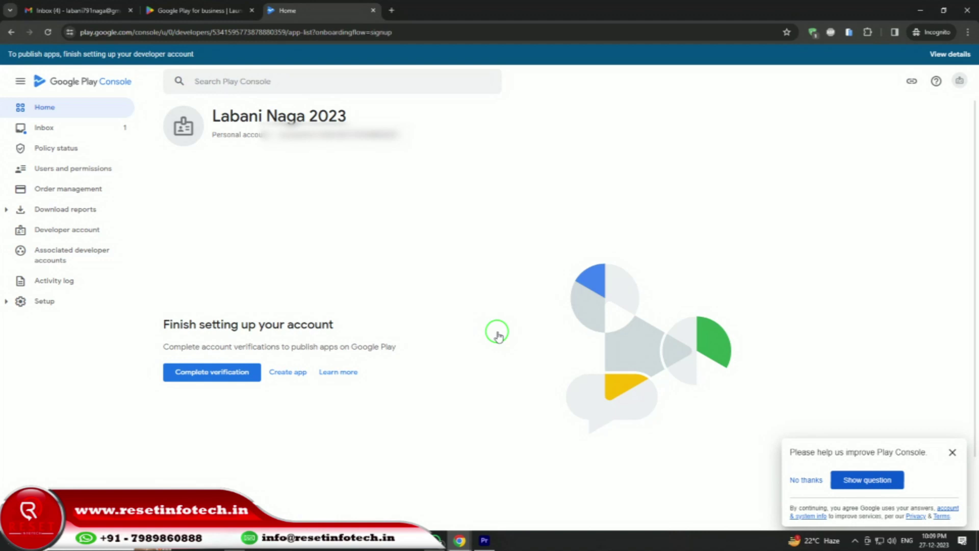
Choose Complete verification on the Home dashboard to reach the Developer account page.
left_click(219, 371)
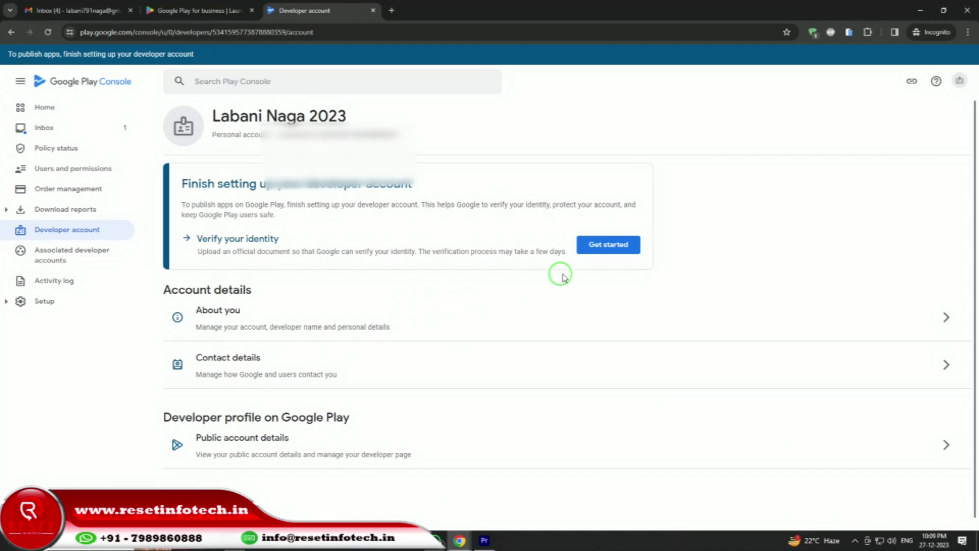
Under Verify your identity, copy the accepted-documents list text, then start the verification form.
left_click(606, 248)
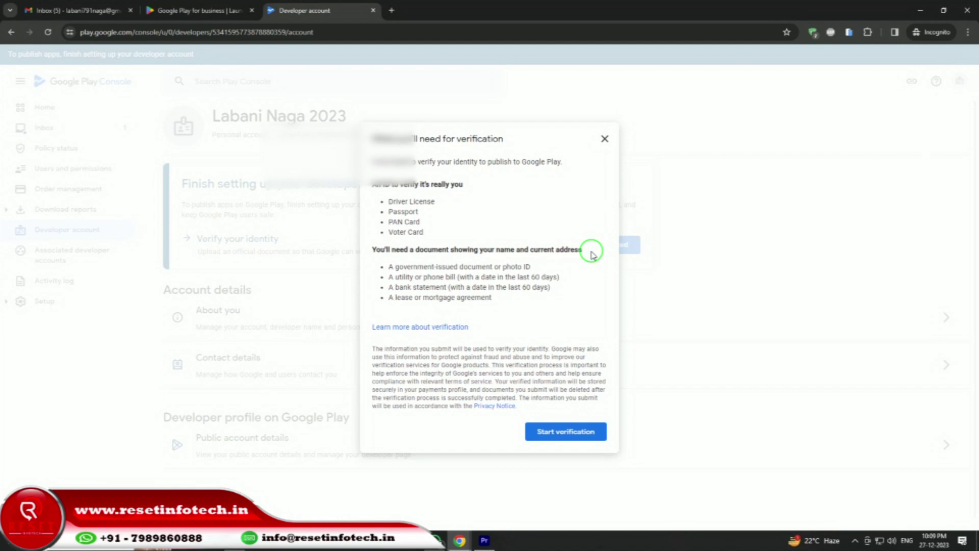
left_click_drag(499, 298, 367, 140)
right_click(368, 141)
left_click(404, 147)
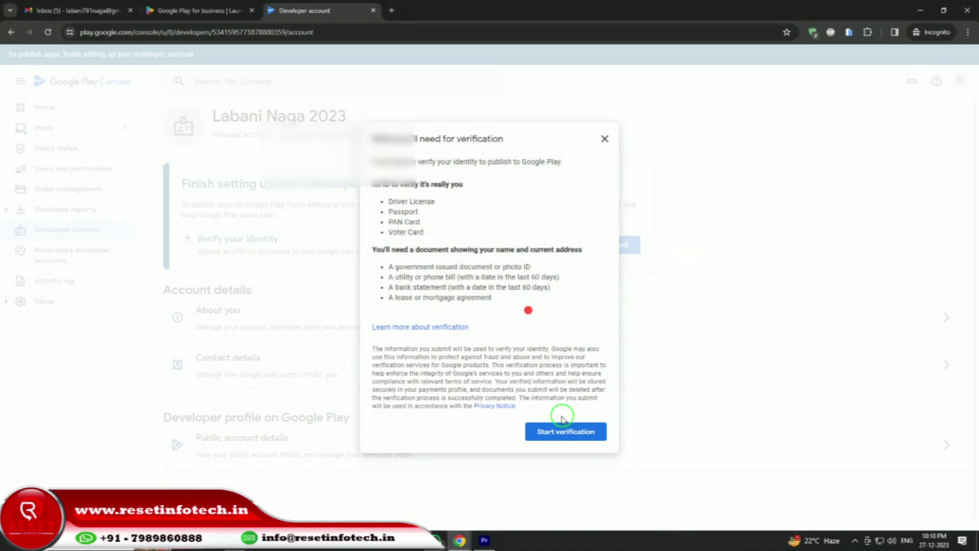
left_click(557, 430)
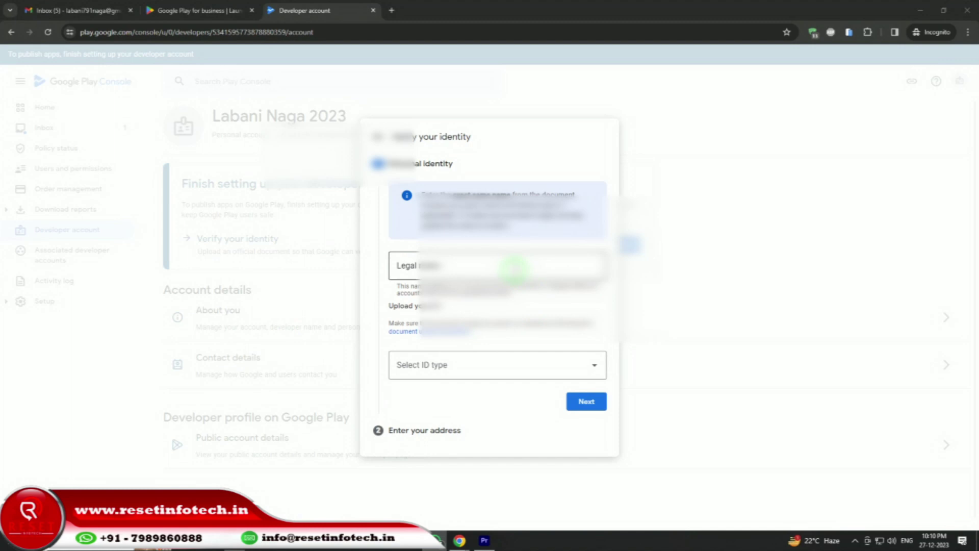
Fill in the legal name from the suggestion and choose PAN Card as the ID type.
left_click(514, 269)
key("Down")
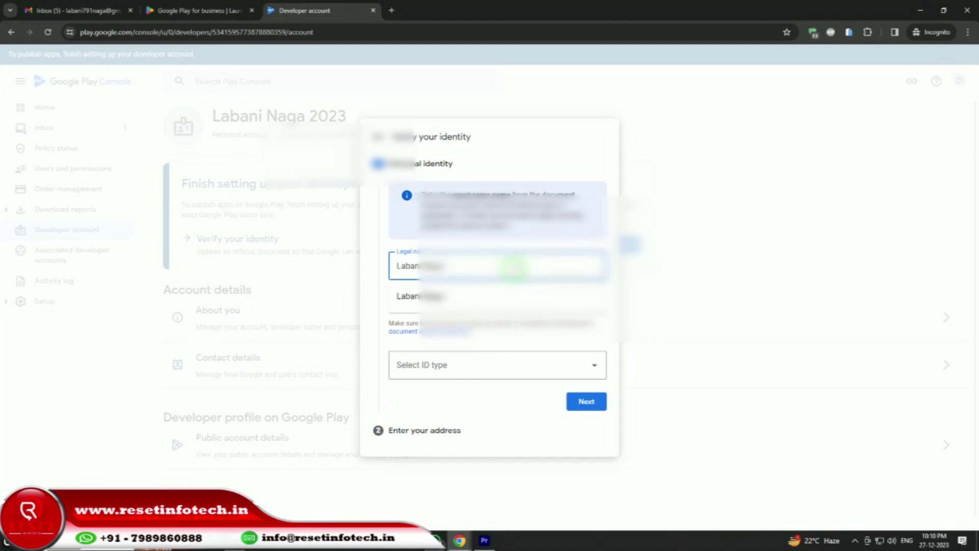
left_click(423, 365)
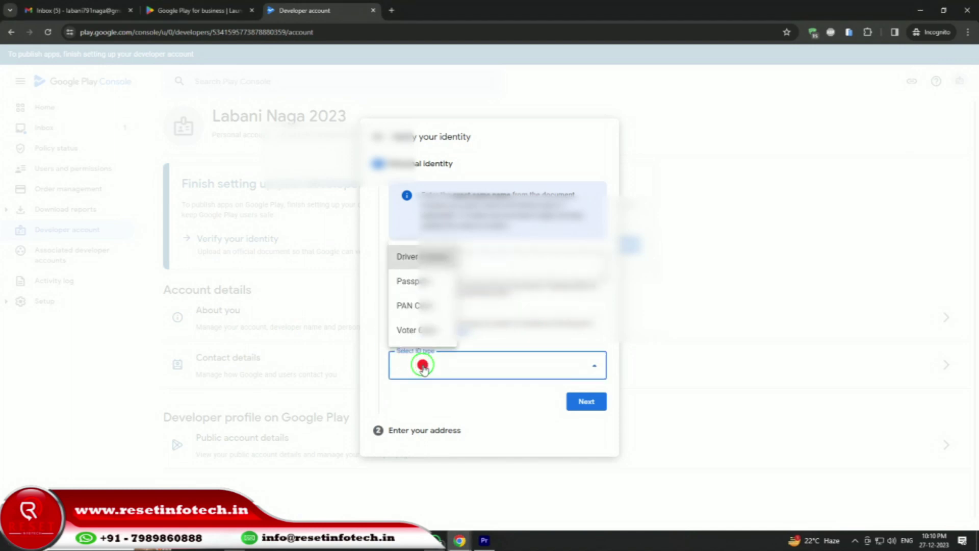
left_click(414, 308)
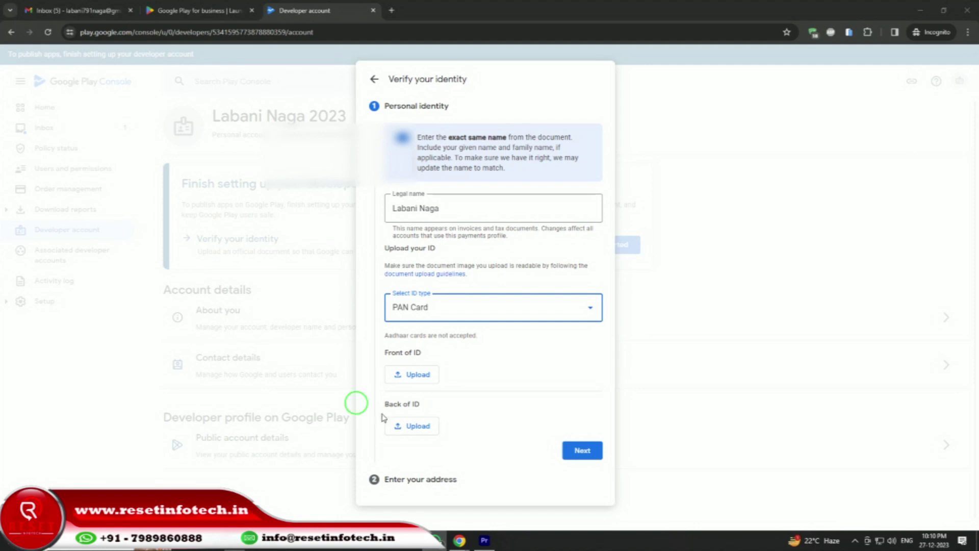
Upload the front and back images of the PAN Card and continue to the address step.
left_click(413, 376)
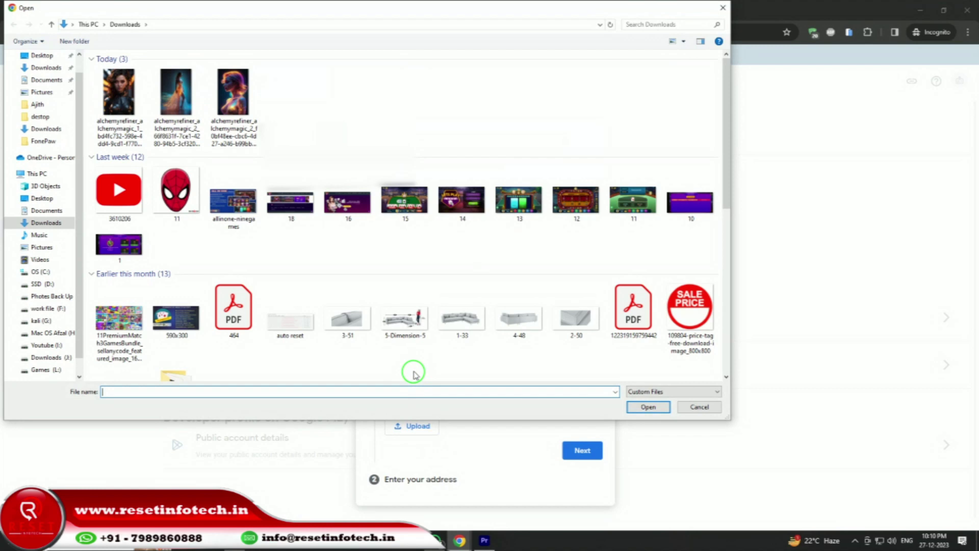
double_click(180, 110)
left_click(408, 426)
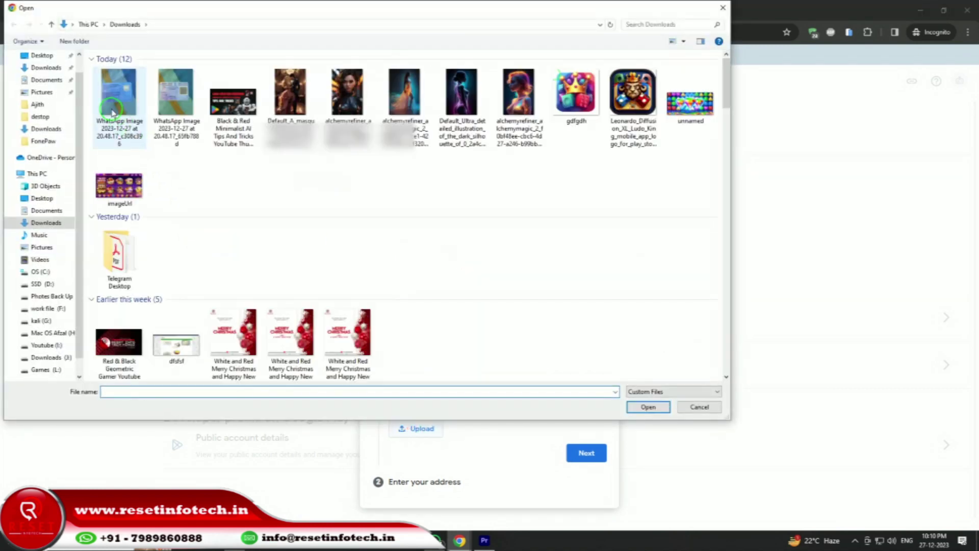
double_click(119, 102)
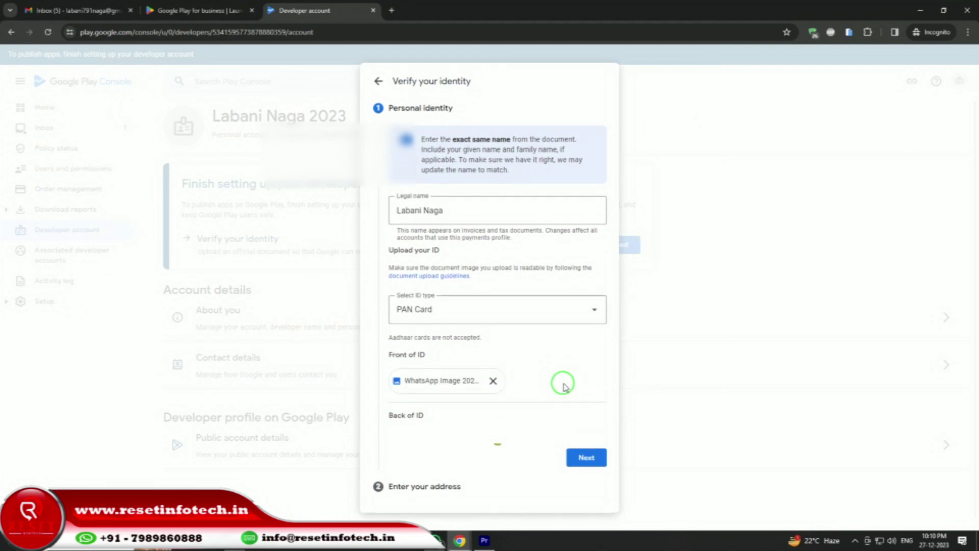
left_click(593, 465)
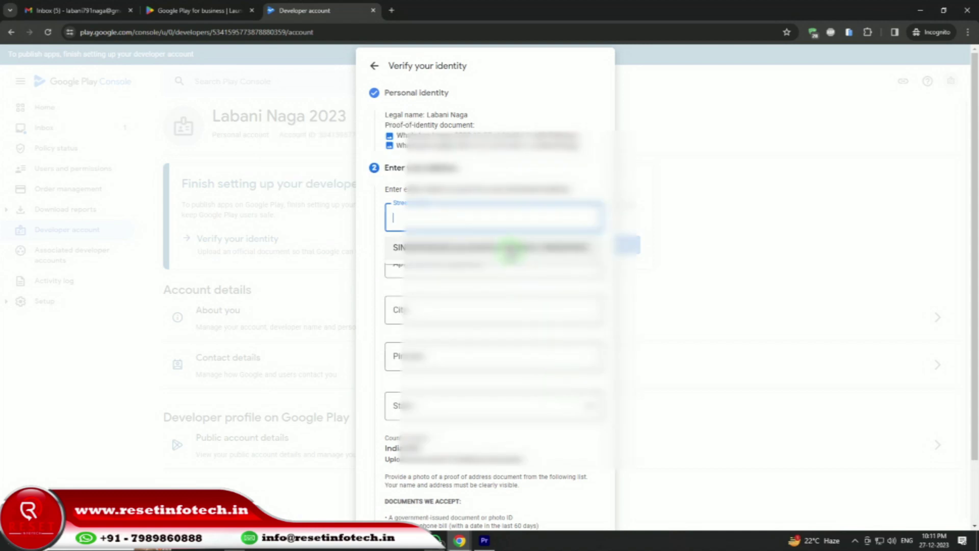
Autofill the address from the saved suggestion, attach the WhatsApp image as proof, and submit for review.
left_click(510, 249)
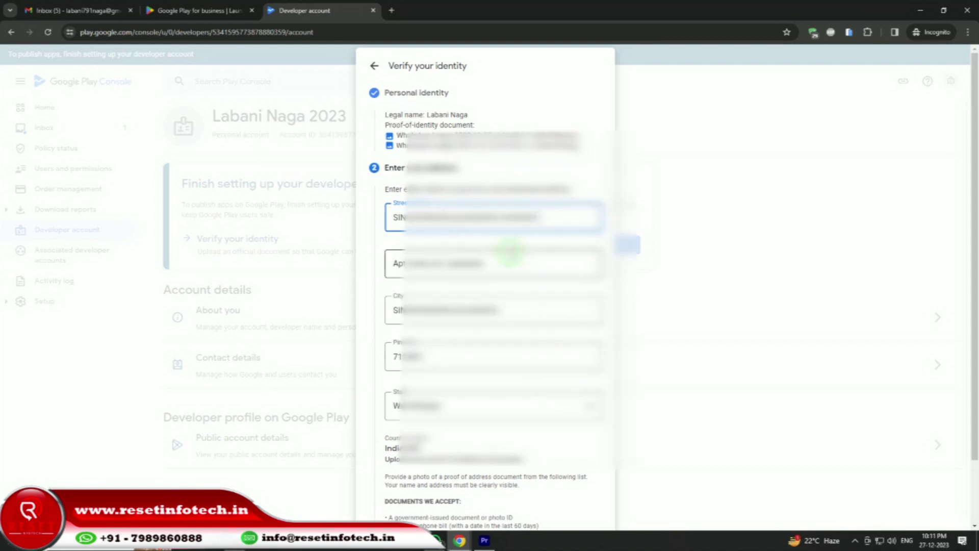
scroll(543, 371, "down", 2)
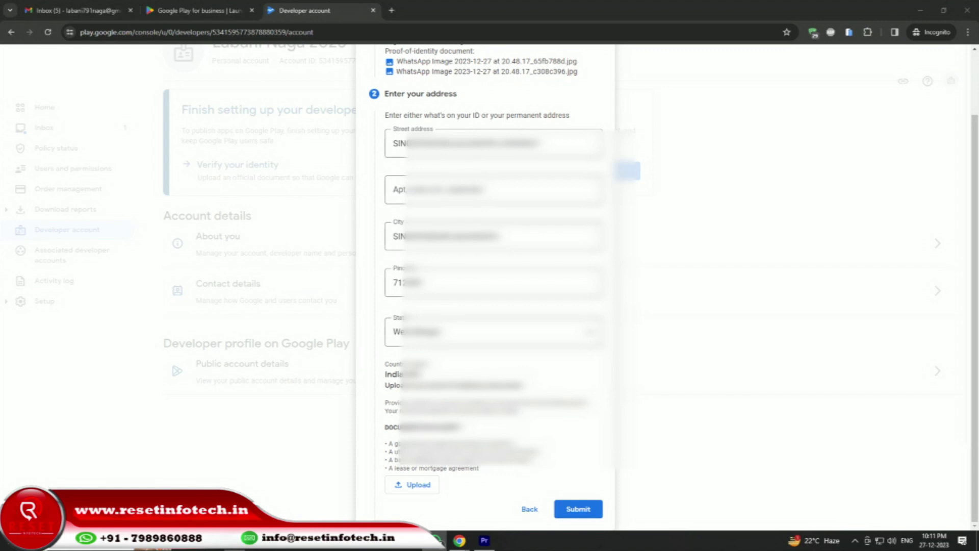
left_click(430, 486)
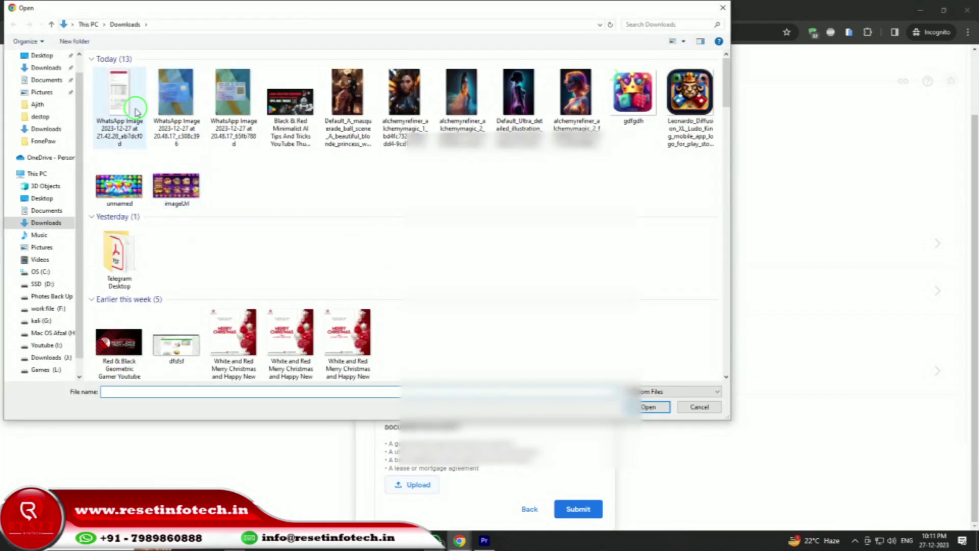
double_click(131, 104)
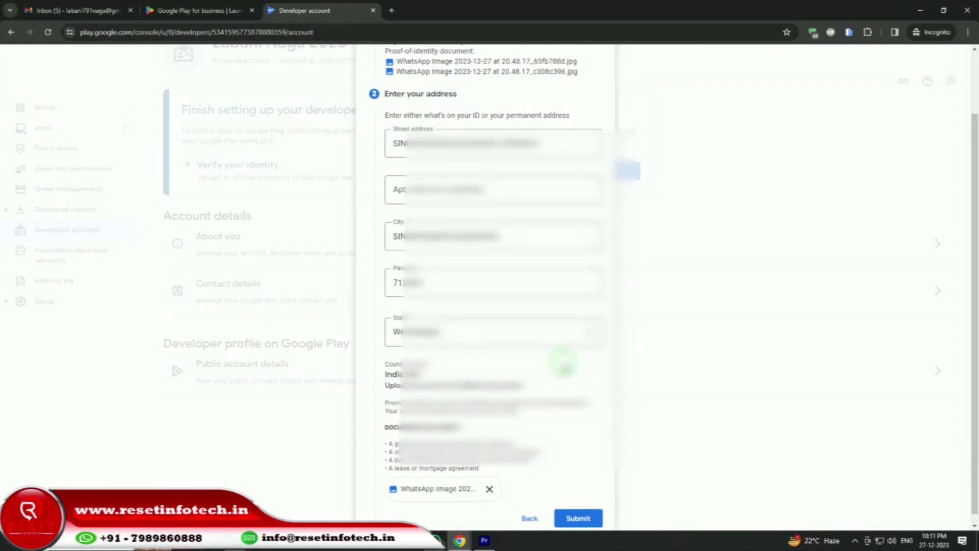
left_click(578, 509)
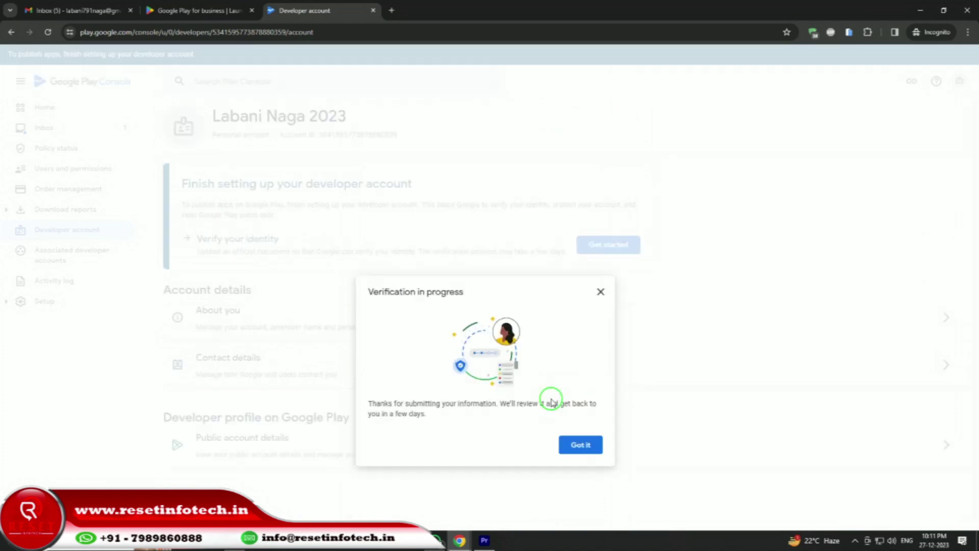
Dismiss the in-progress notice, reload, check the verification status, and return to the Home dashboard.
left_click(577, 451)
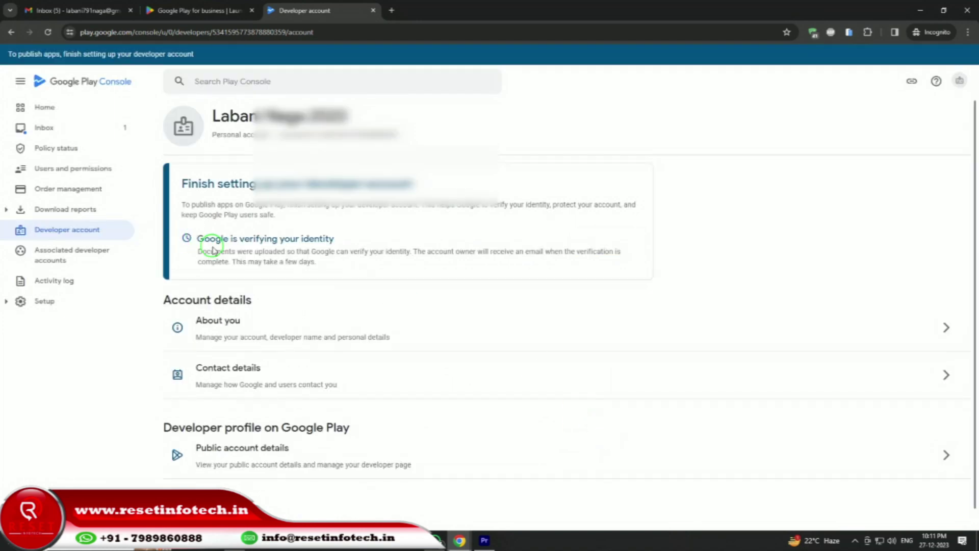
left_click(47, 32)
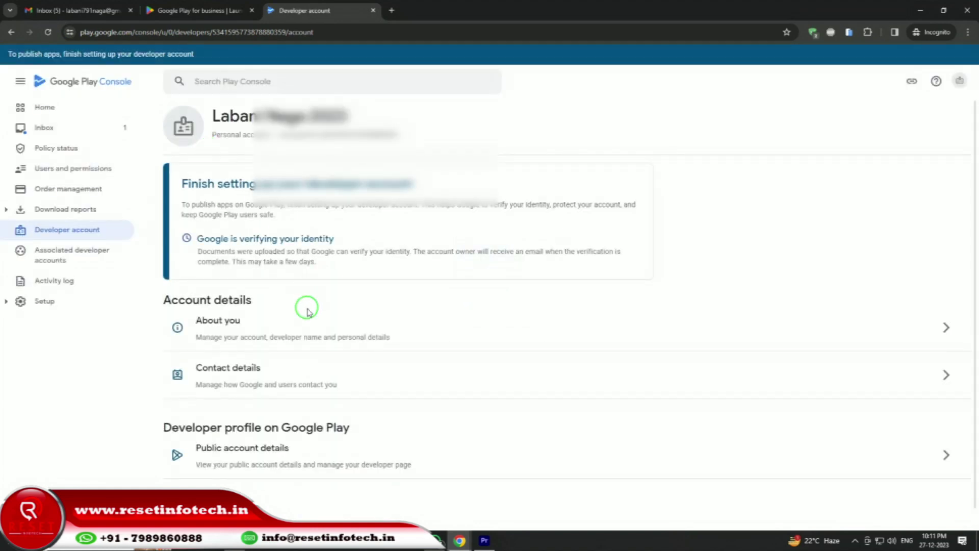
scroll(306, 306, "down", 1)
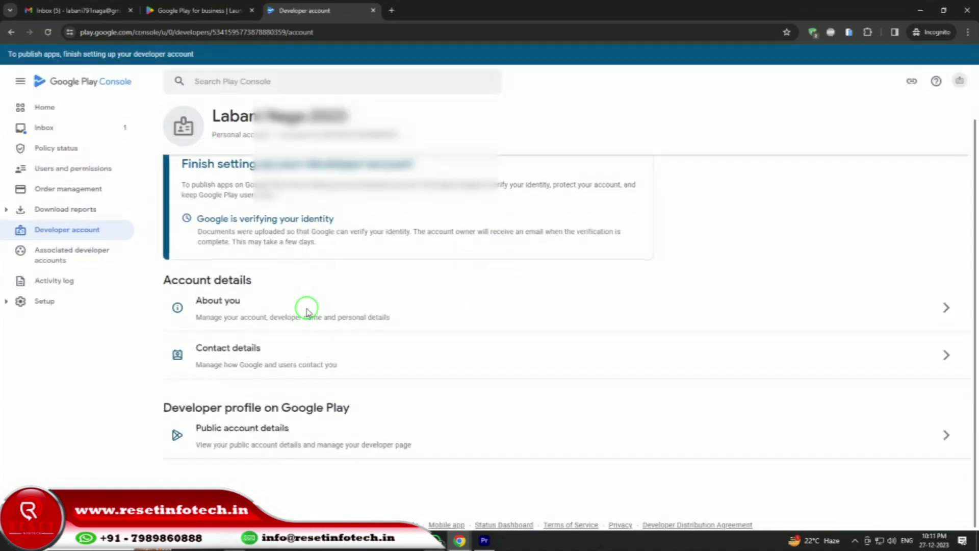
left_click(47, 107)
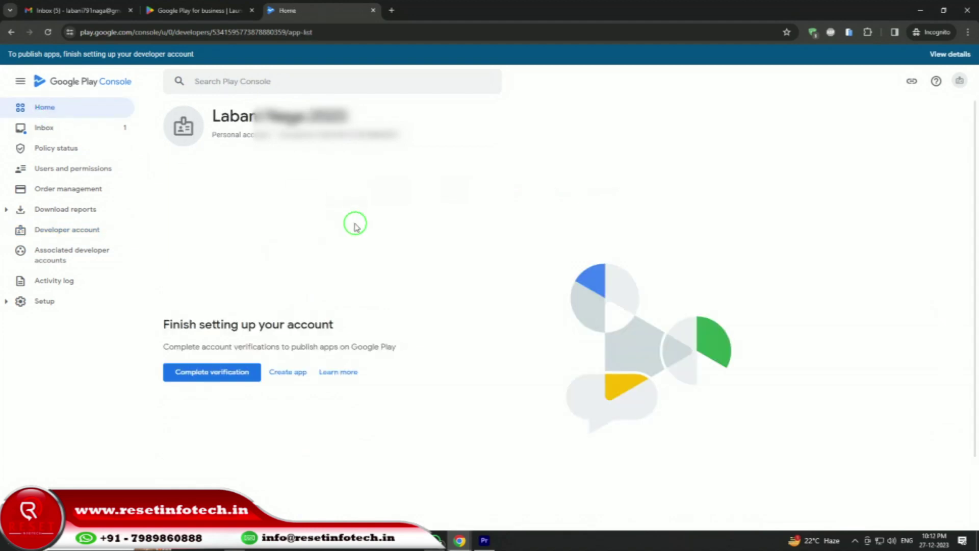
left_click(233, 373)
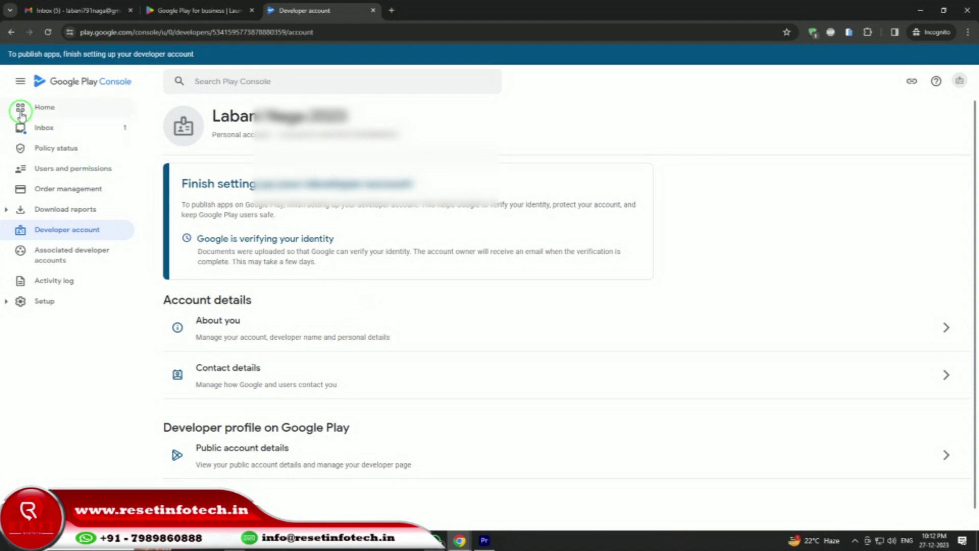
left_click(44, 111)
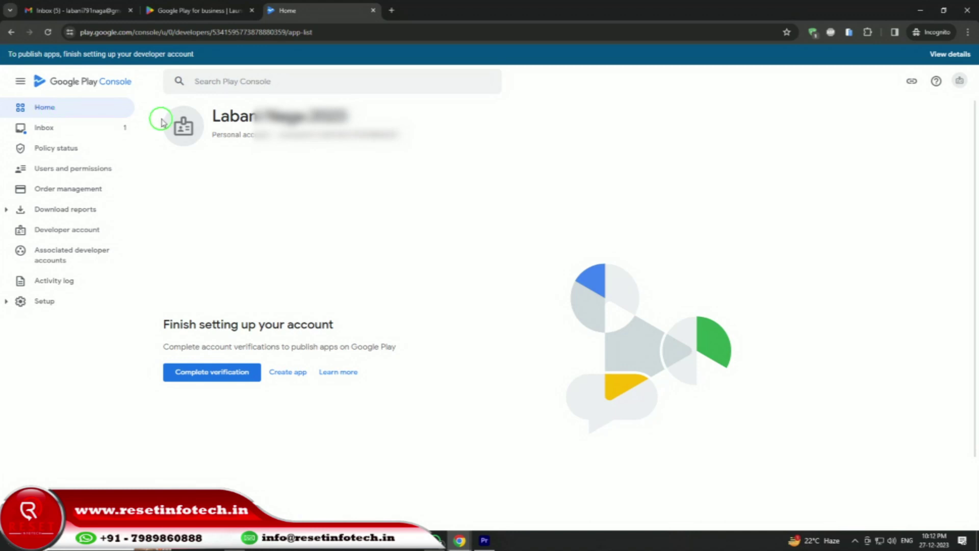
left_click(74, 10)
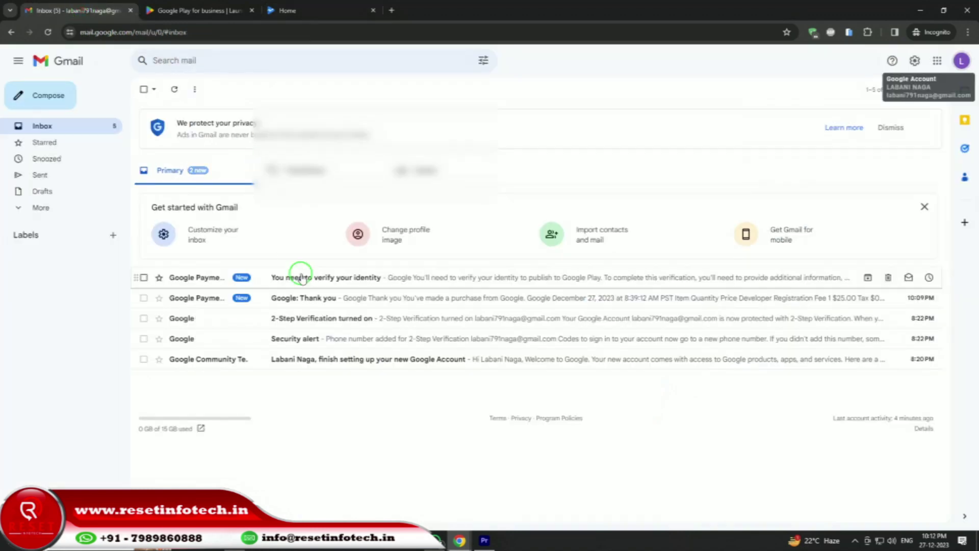
left_click(315, 299)
scroll(309, 286, "down", 5)
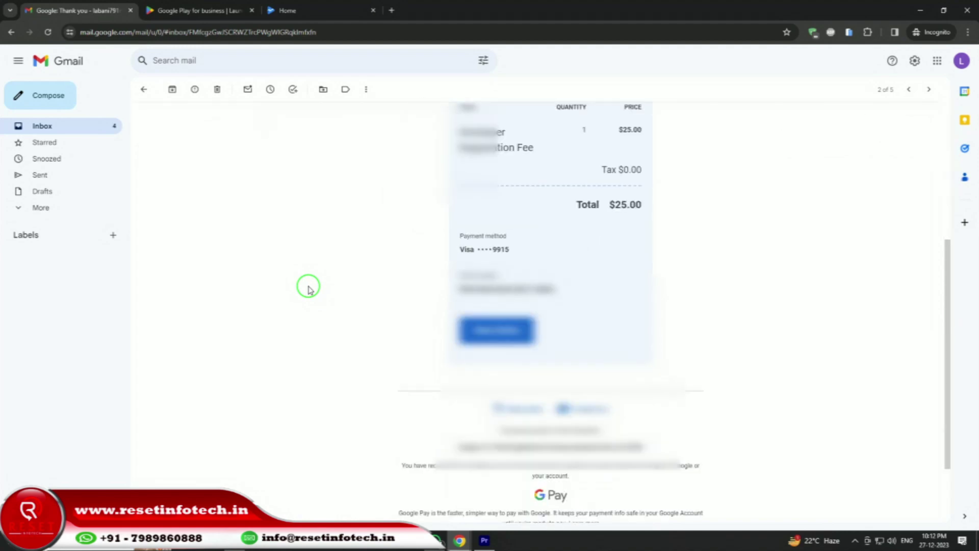
scroll(306, 286, "up", 4)
left_click(144, 92)
left_click(412, 278)
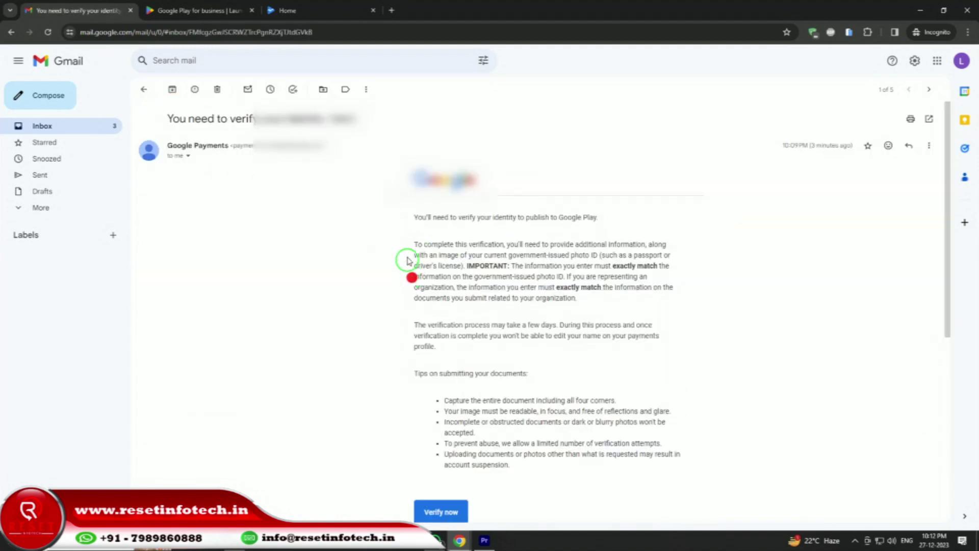
scroll(406, 230, "down", 3)
scroll(405, 232, "up", 1)
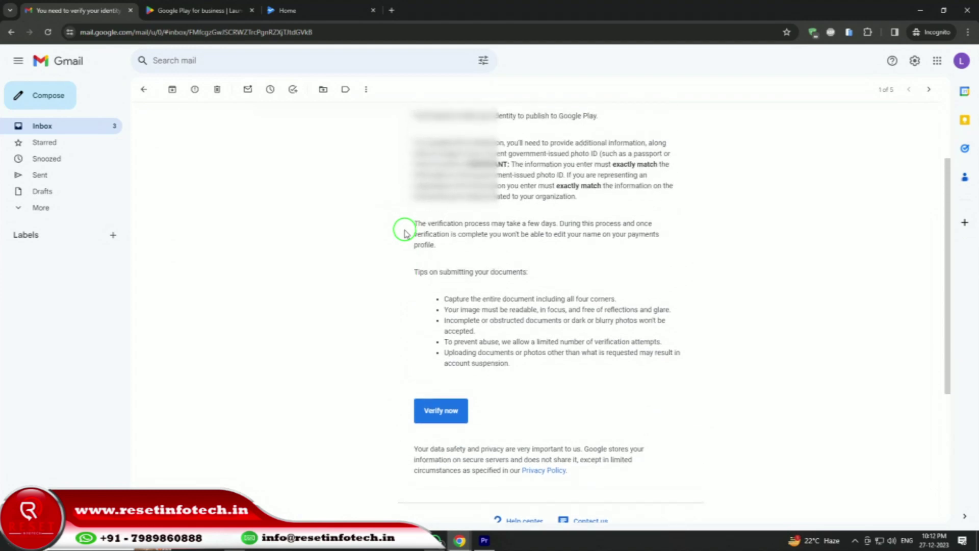
scroll(405, 233, "up", 2)
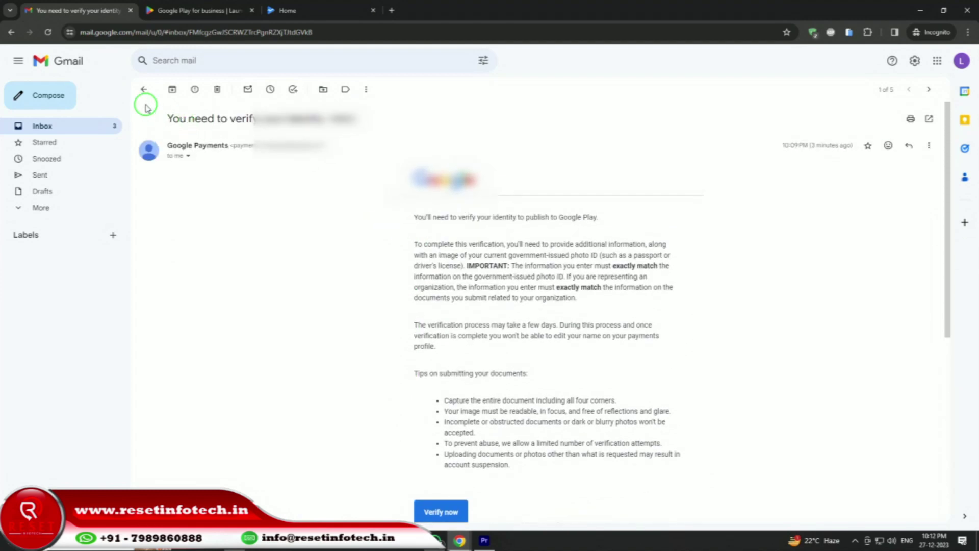
left_click(144, 90)
left_click(284, 9)
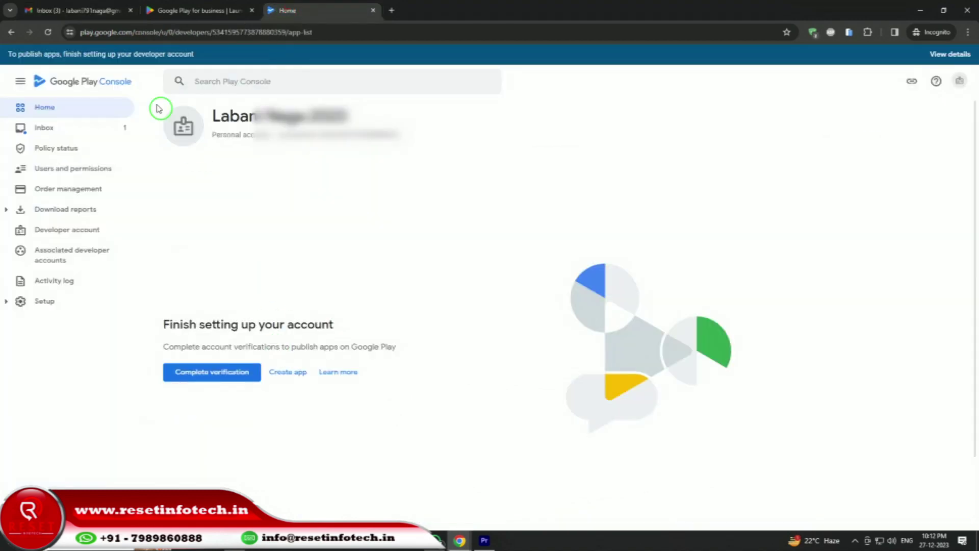
left_click(48, 33)
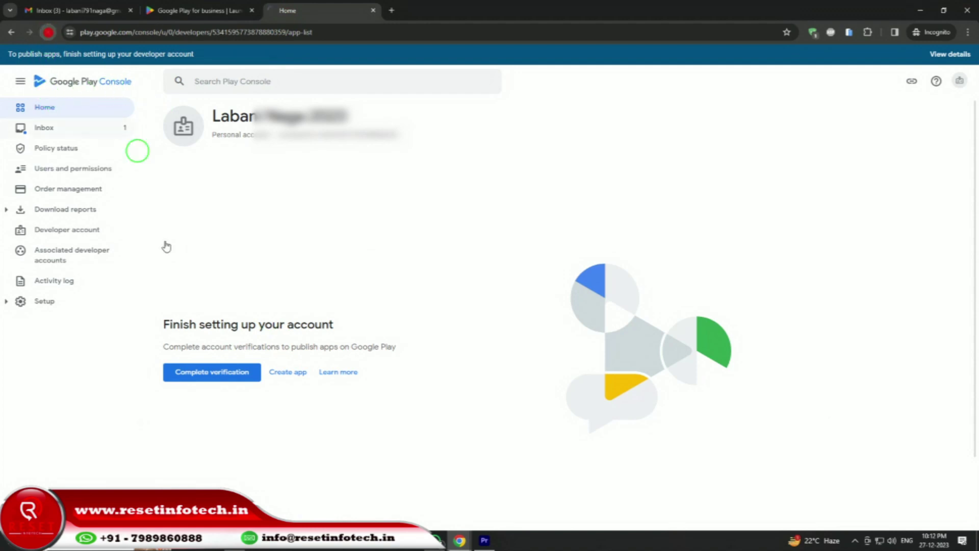
key("super+s")
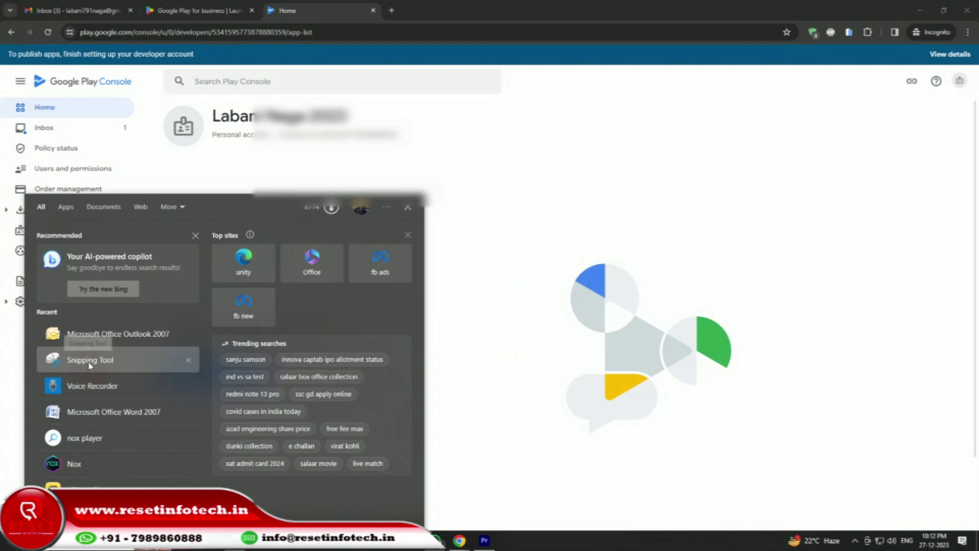
left_click(145, 364)
left_click(421, 124)
left_click(7, 38)
left_click_drag(3, 18, 978, 518)
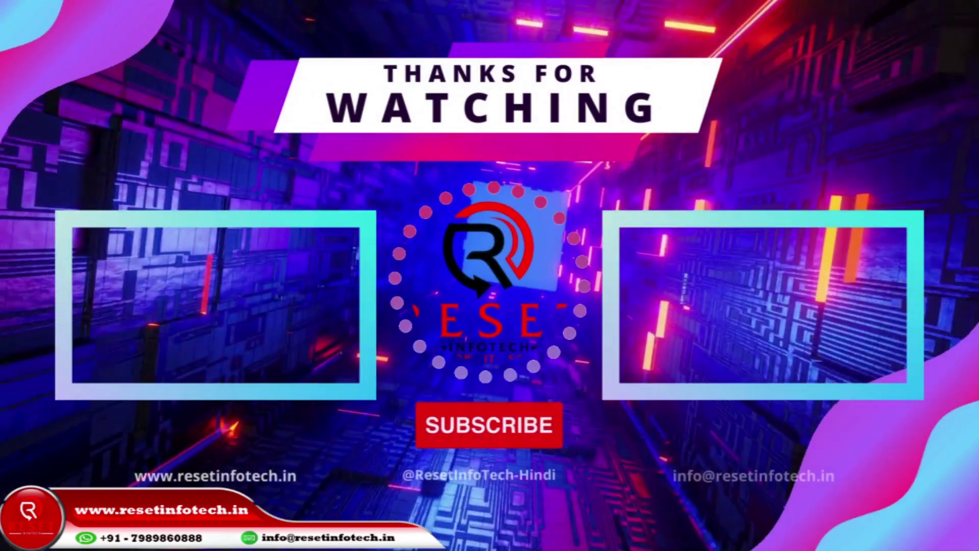